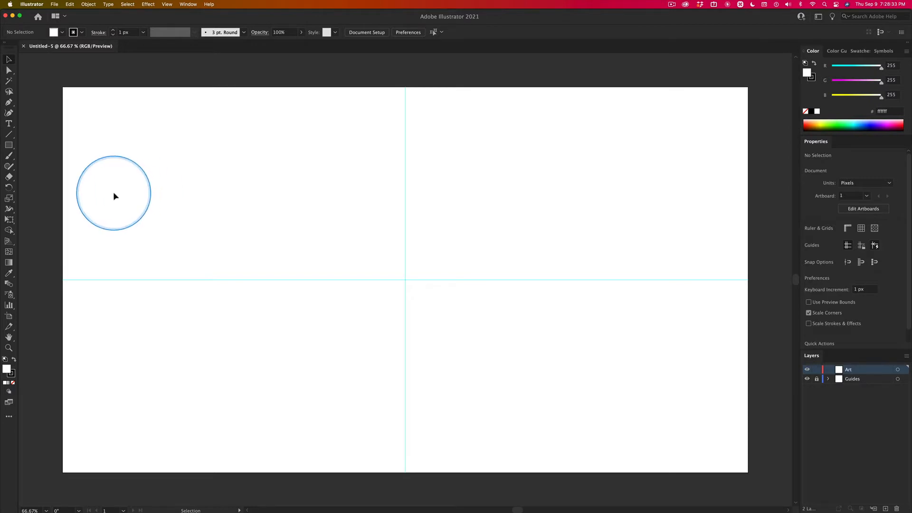
- Draw a 1000 by 1000 px circle centred on the intersection of the two guides with the Ellipse tool
click(9, 147)
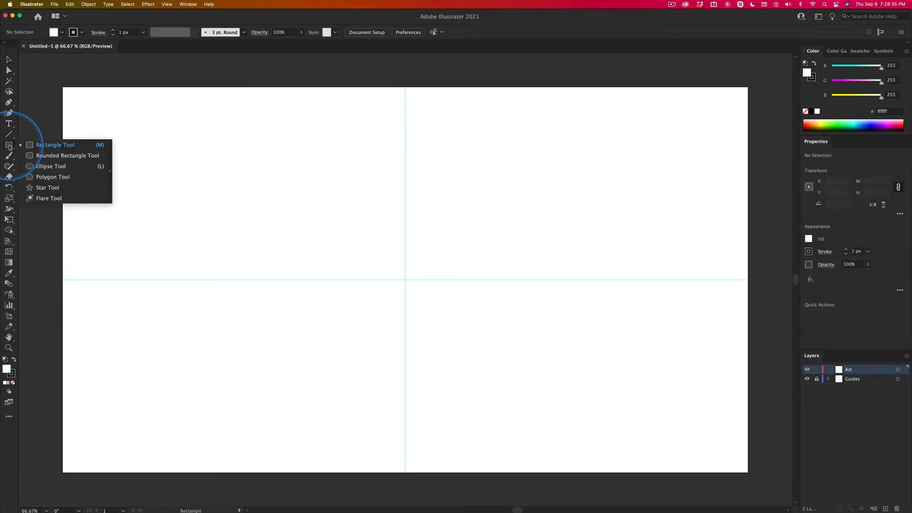
click(47, 166)
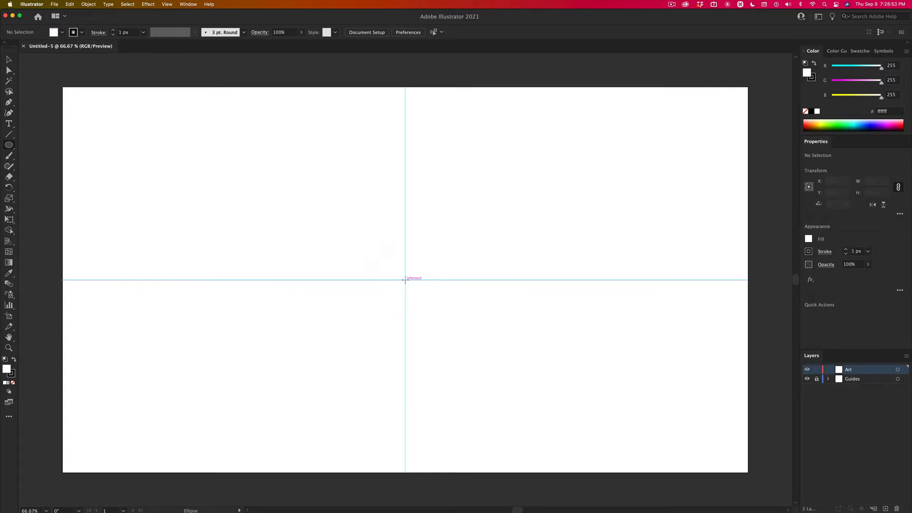
key(alt)
click(406, 280)
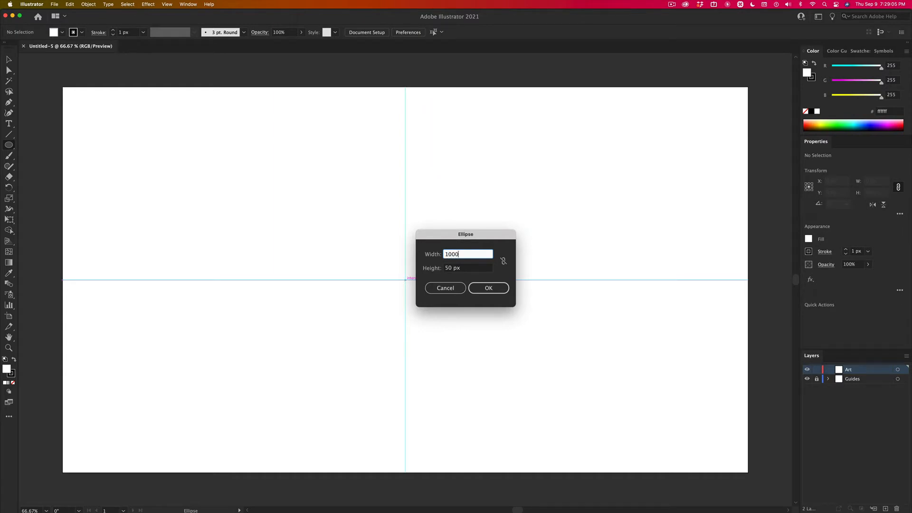
key(Tab)
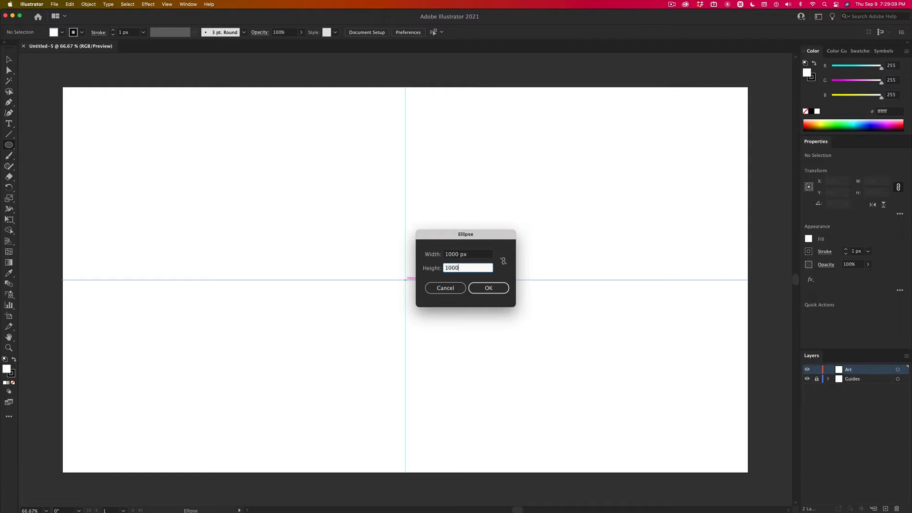
key(Tab)
key(Tab)
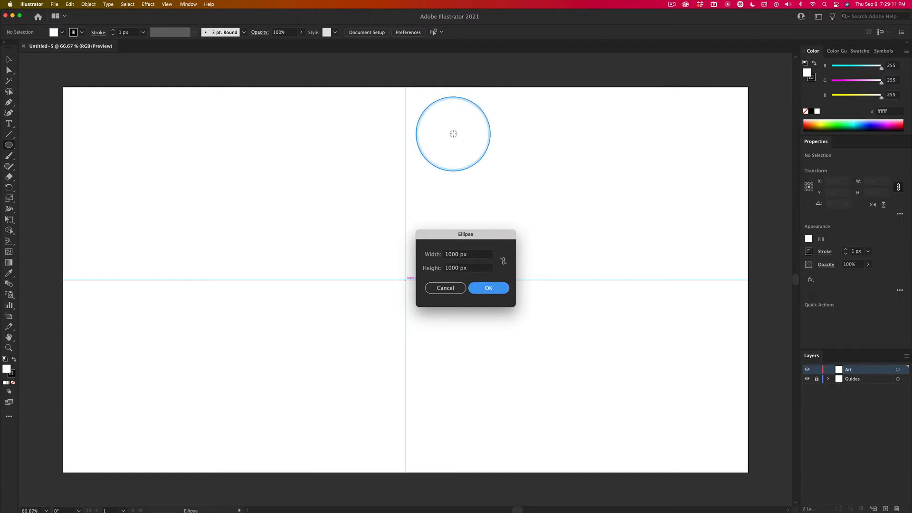
key(Return)
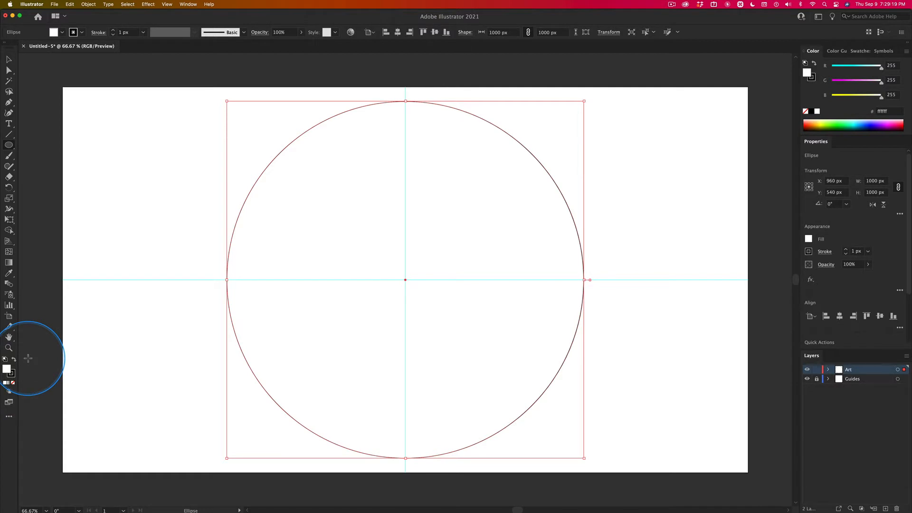
click(10, 145)
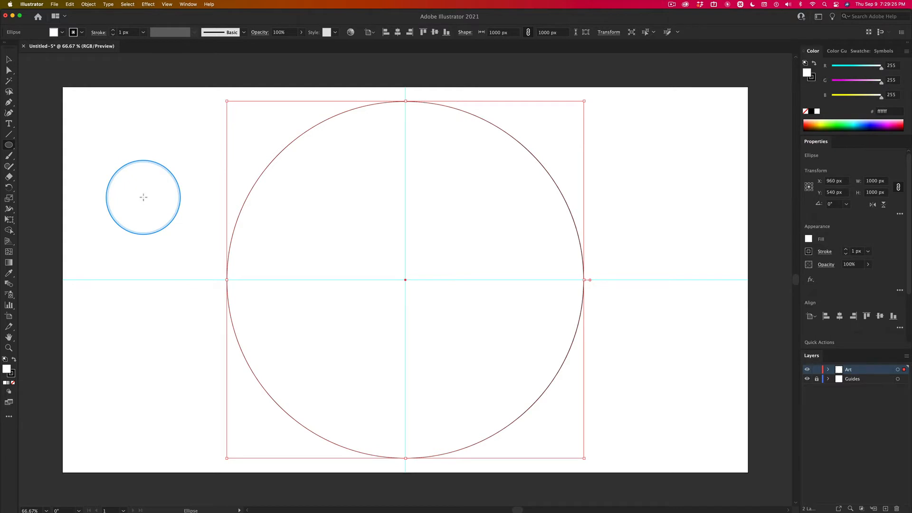
key(v)
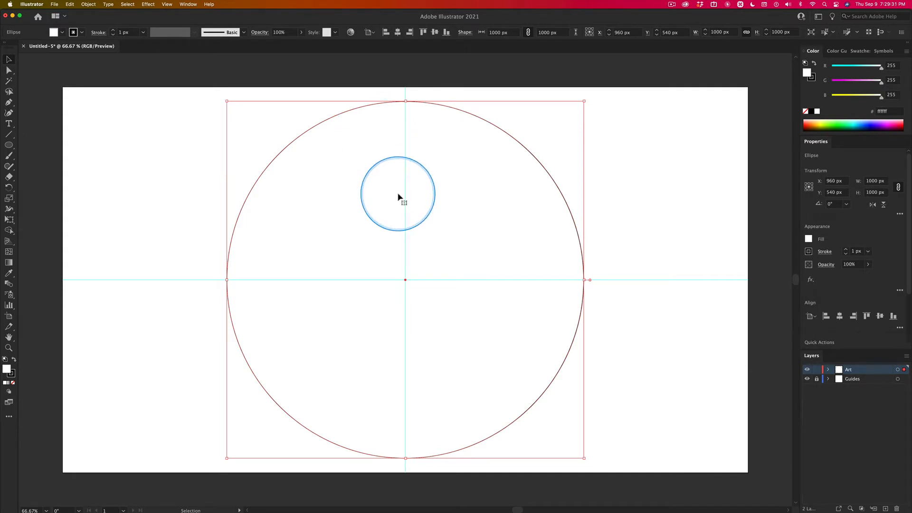
- Paste a copy of the circle in front and scale it proportionally from its centre to about 666 px
key(super+c)
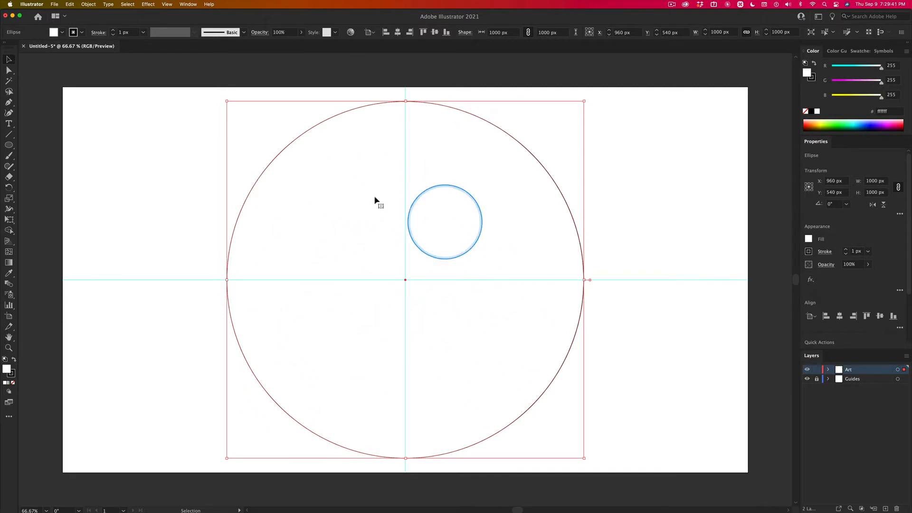
click(69, 4)
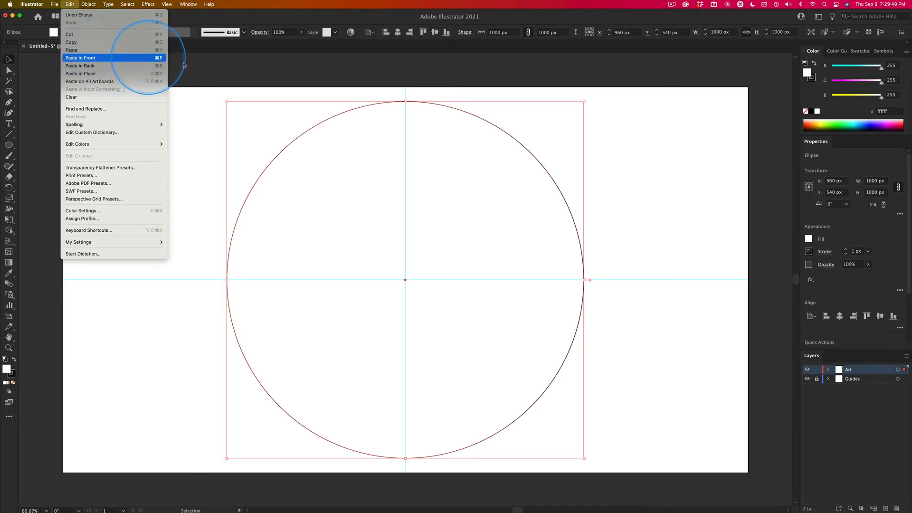
click(108, 59)
drag(400, 198, 427, 163)
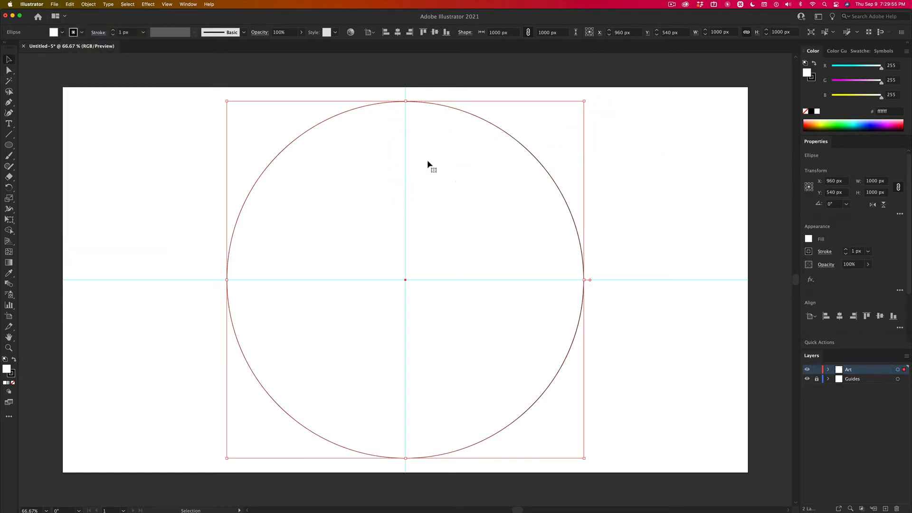
key(super)
key(super+f)
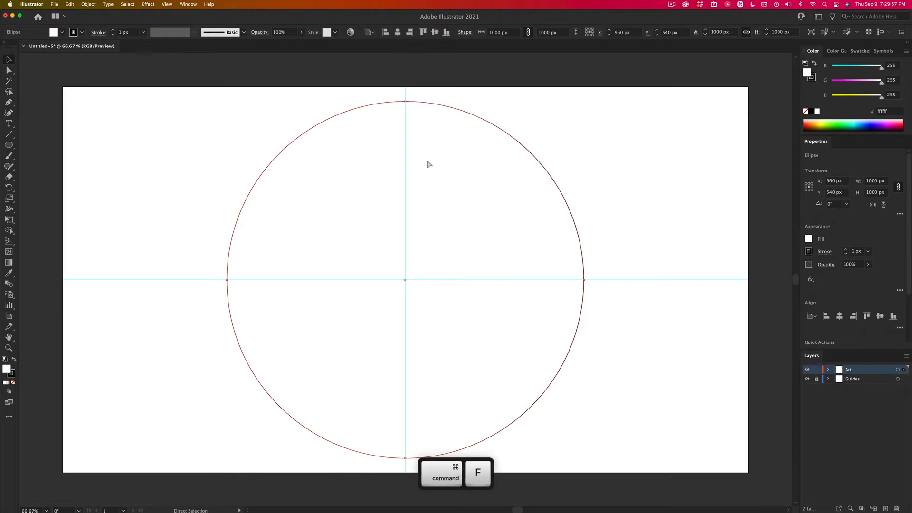
click(409, 158)
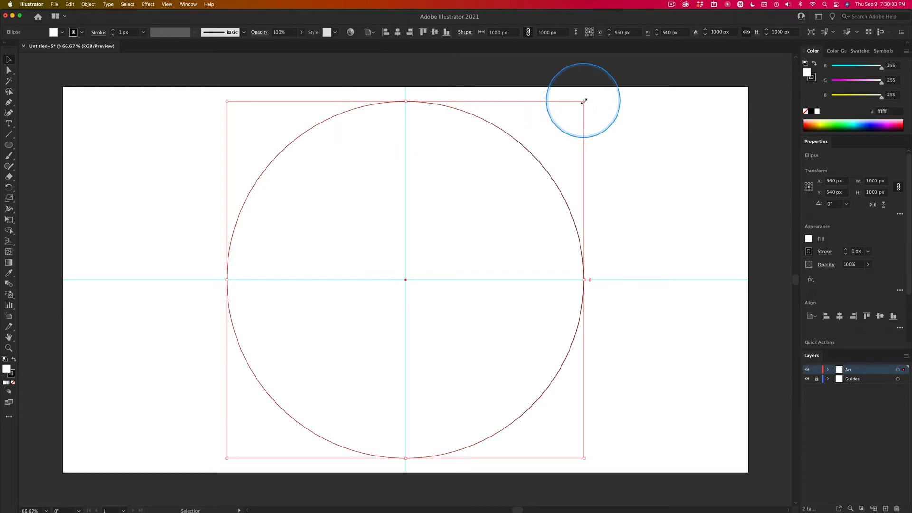
drag(584, 101, 575, 162)
key(alt)
key(shift)
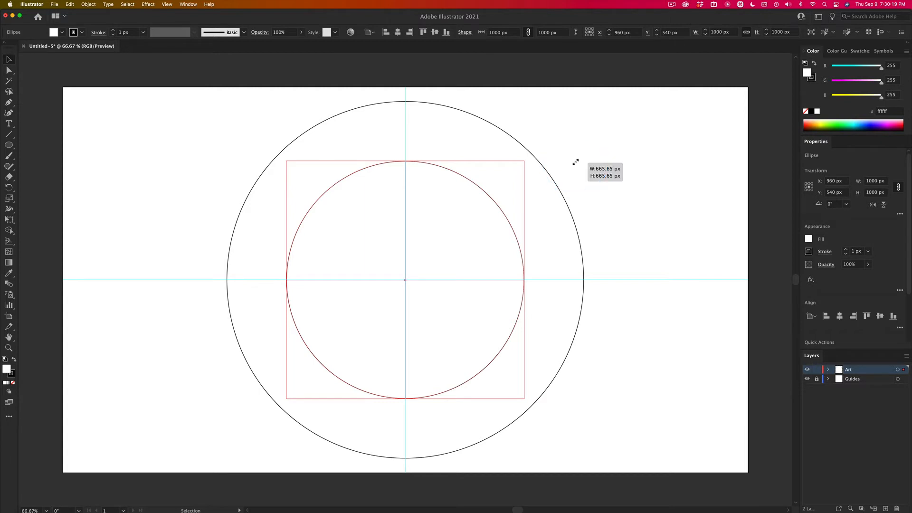
drag(575, 162, 575, 162)
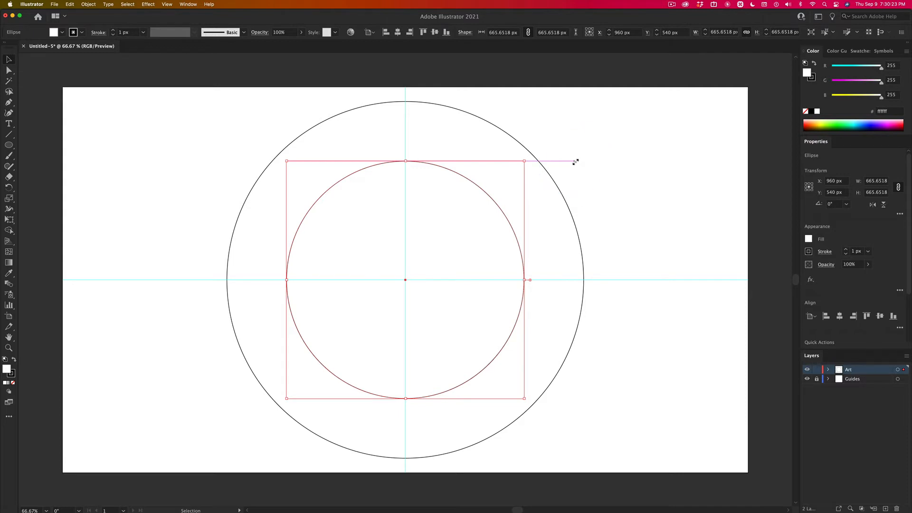
- Paste a copy of the smaller circle in front, scale it from its centre to about 320 px, and deselect it
key(alt)
super+click(708, 117)
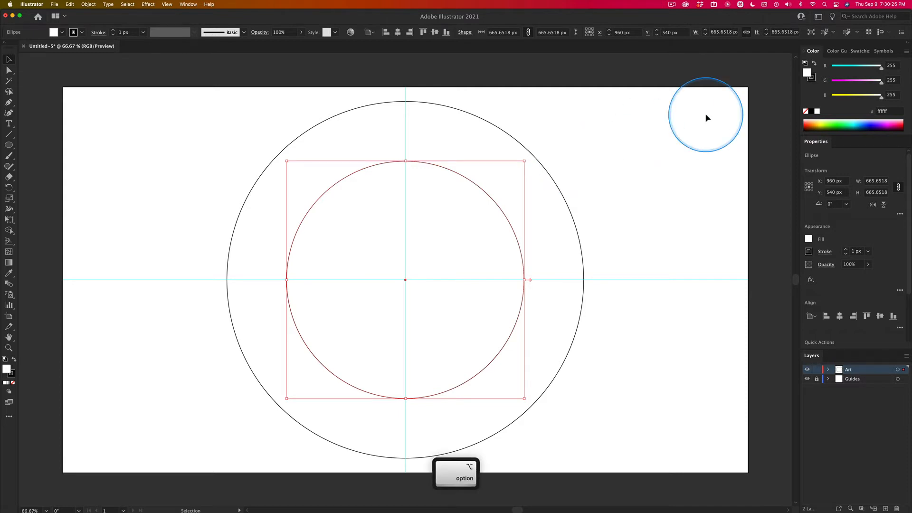
key(super+c)
key(super+f)
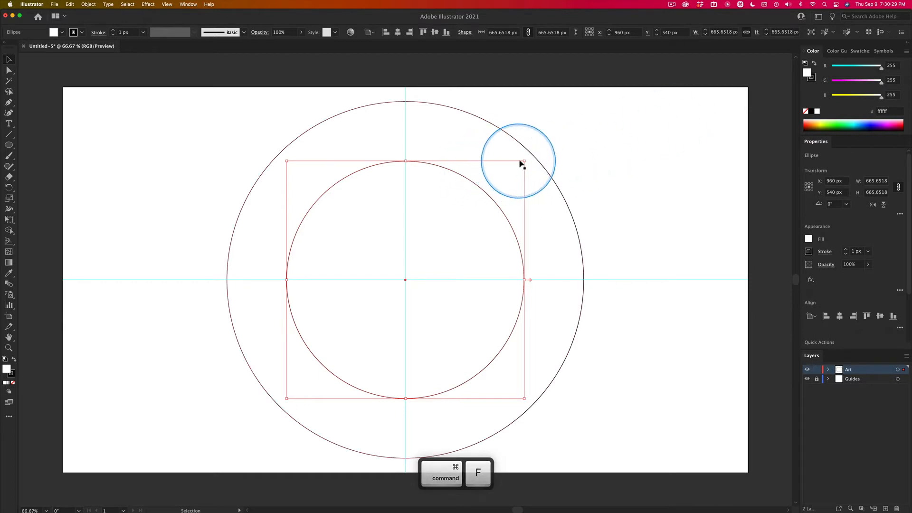
drag(525, 161, 504, 224)
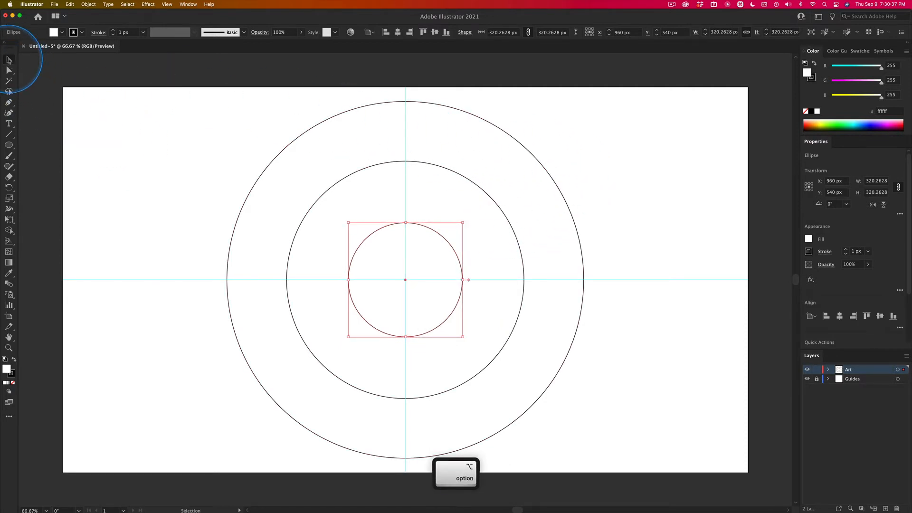
click(156, 146)
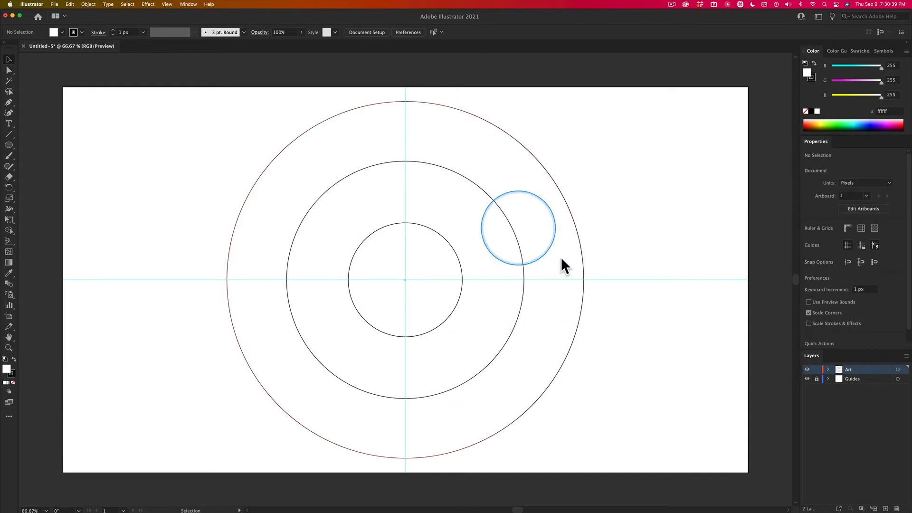
drag(519, 233, 403, 266)
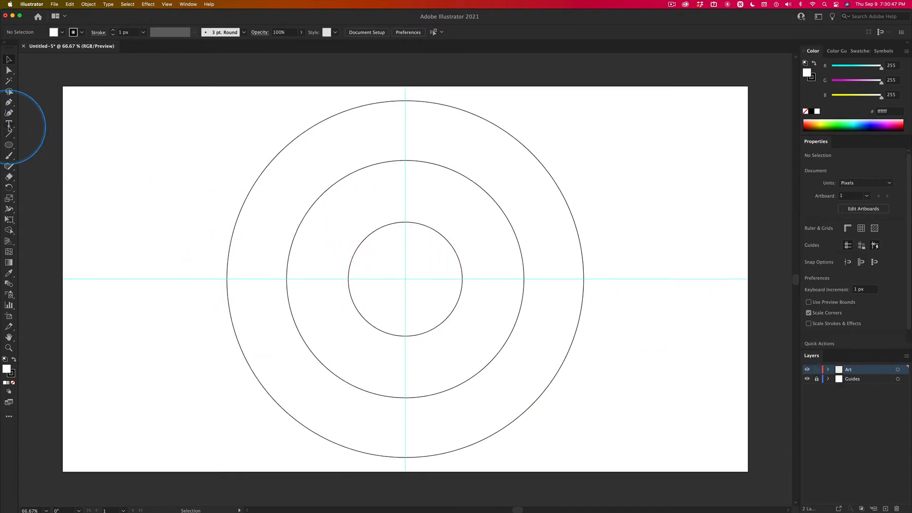
- Draw a vertical and a horizontal line through the centre, each spanning the outermost circle from anchor to anchor
click(9, 134)
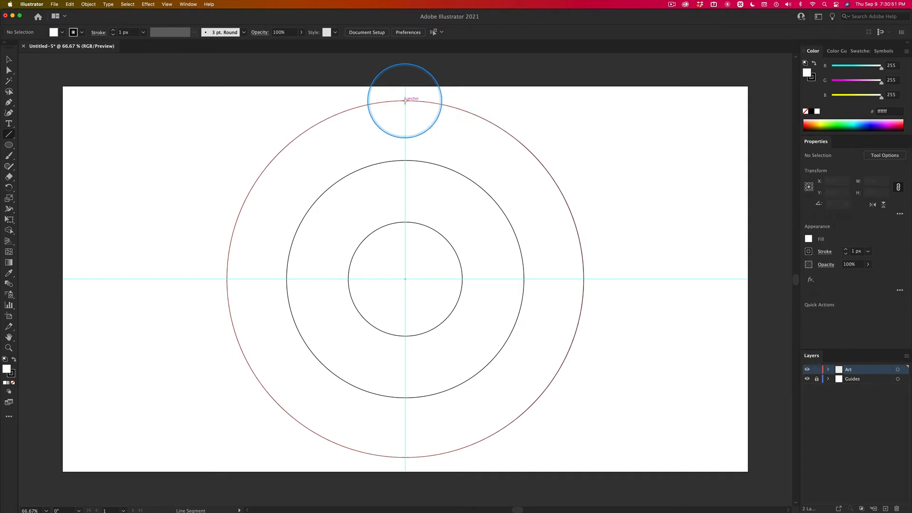
mouse_move(405, 100)
mouse_down()
mouse_move(404, 202)
mouse_move(438, 383)
mouse_move(407, 457)
mouse_up()
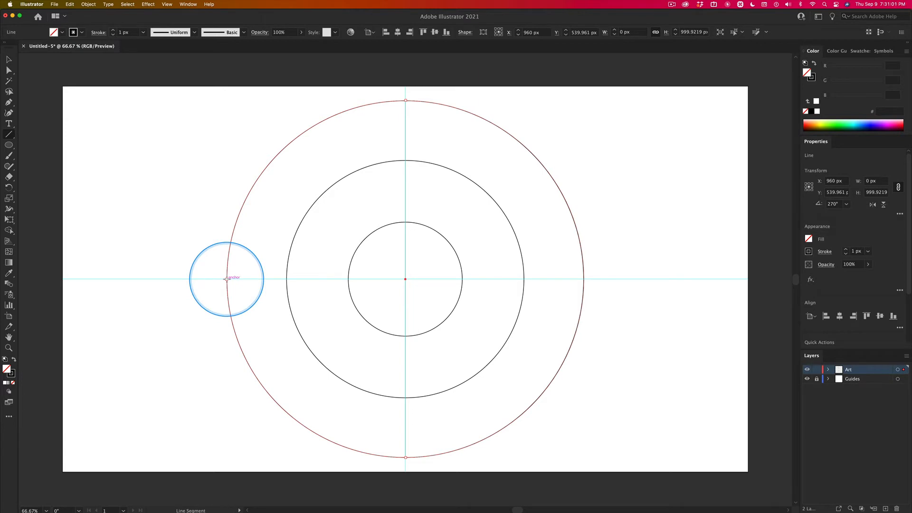
drag(227, 279, 583, 290)
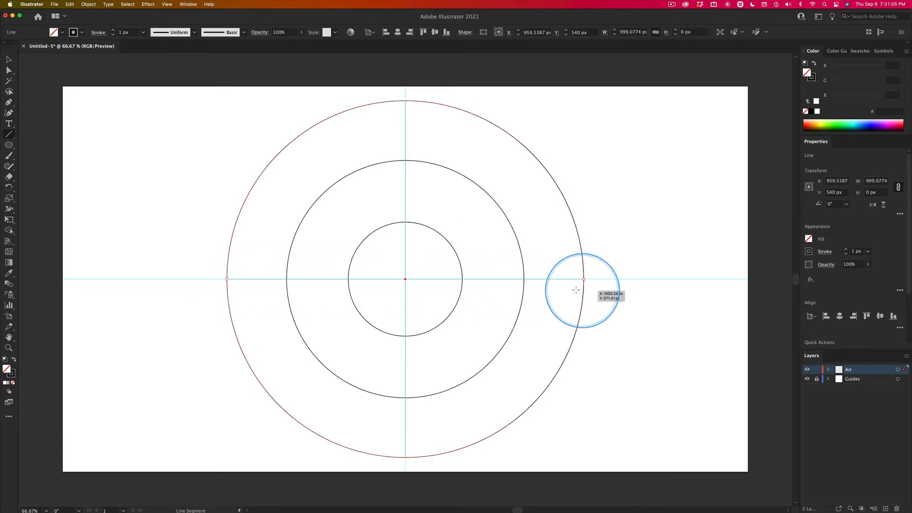
click(10, 60)
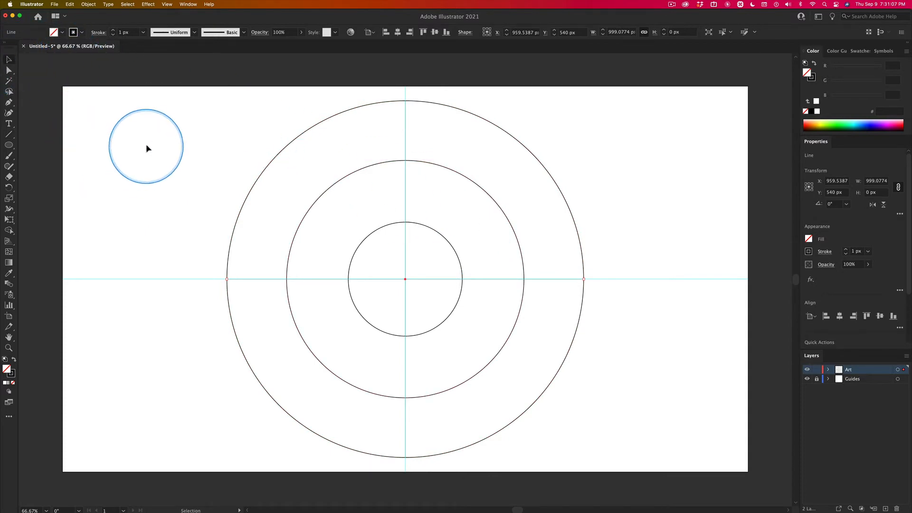
- Hide the Guides layer so only the circles and crossing lines show, leaving nothing selected
click(807, 379)
click(115, 192)
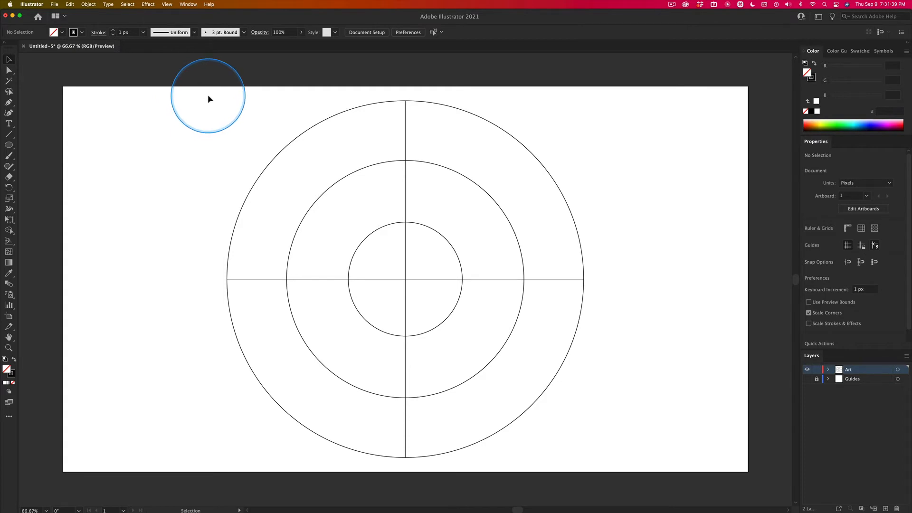
drag(209, 96, 629, 470)
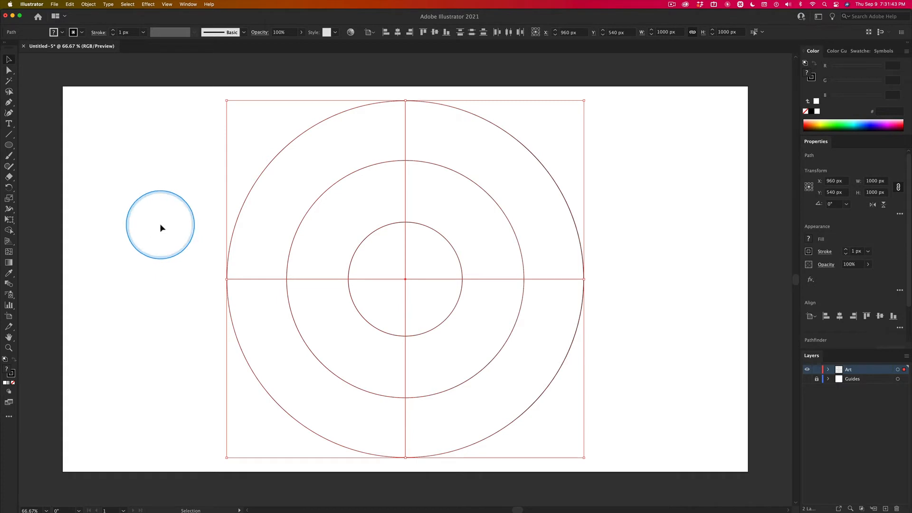
click(161, 227)
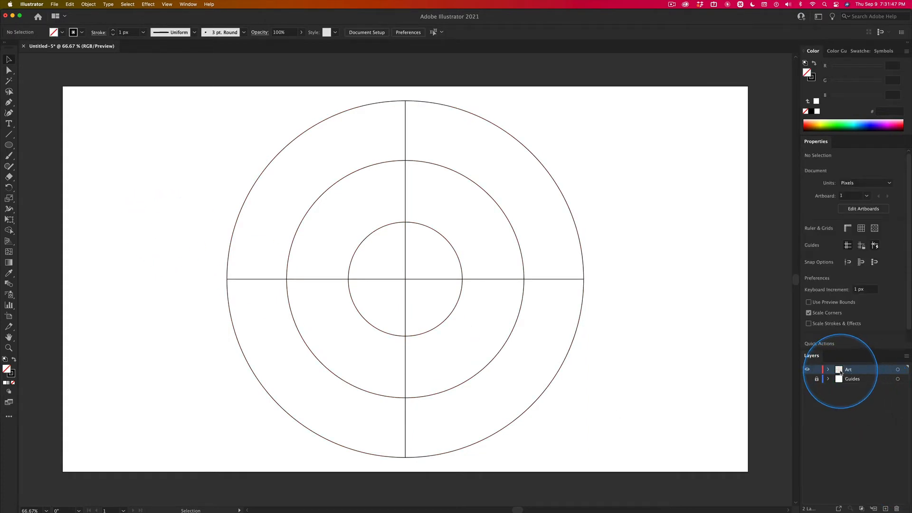
- Duplicate the Art layer, renaming the original layer "vectors" and the copy "live paint"
drag(847, 373, 886, 509)
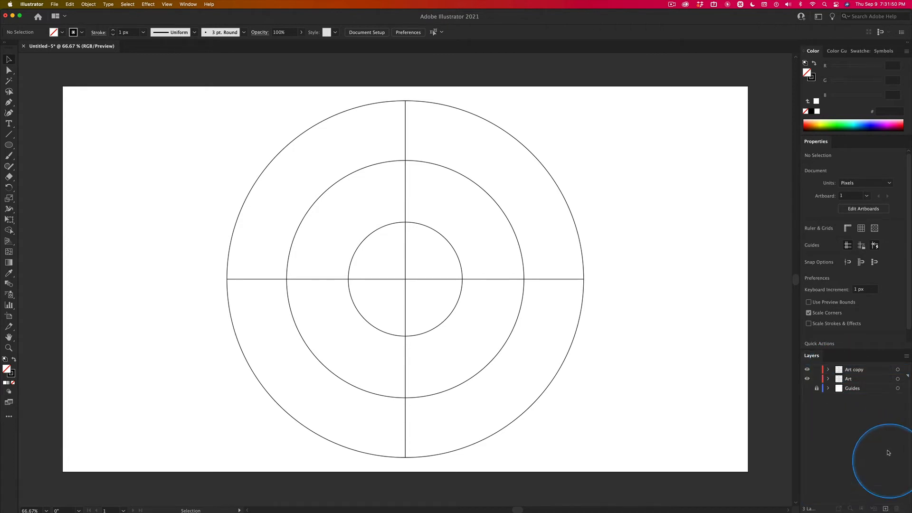
double_click(848, 379)
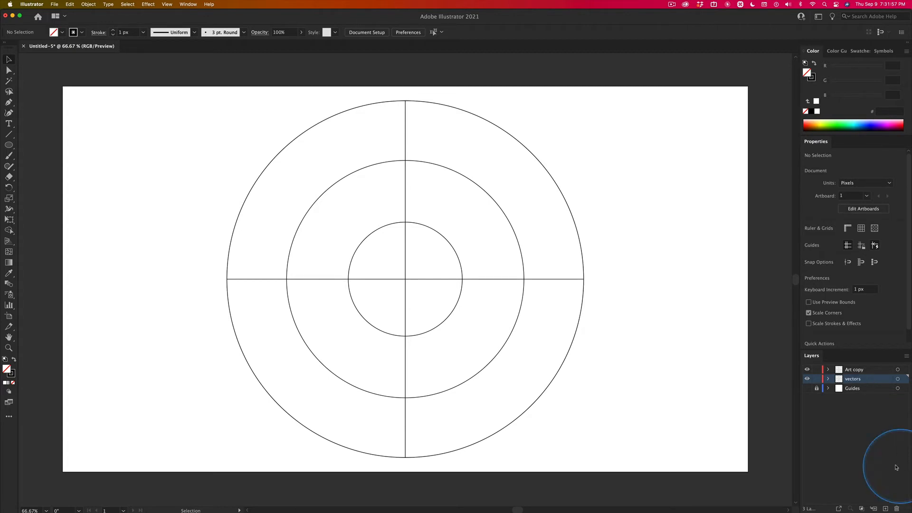
double_click(862, 370)
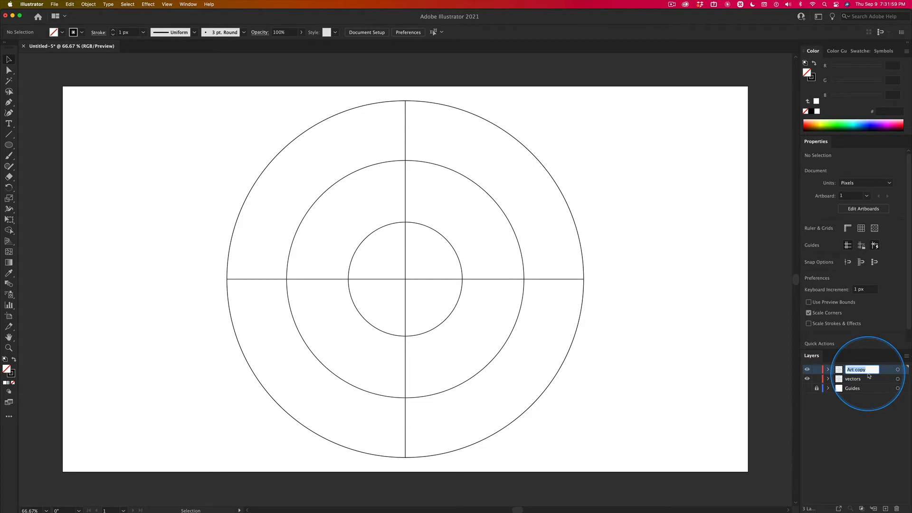
text(live paint)
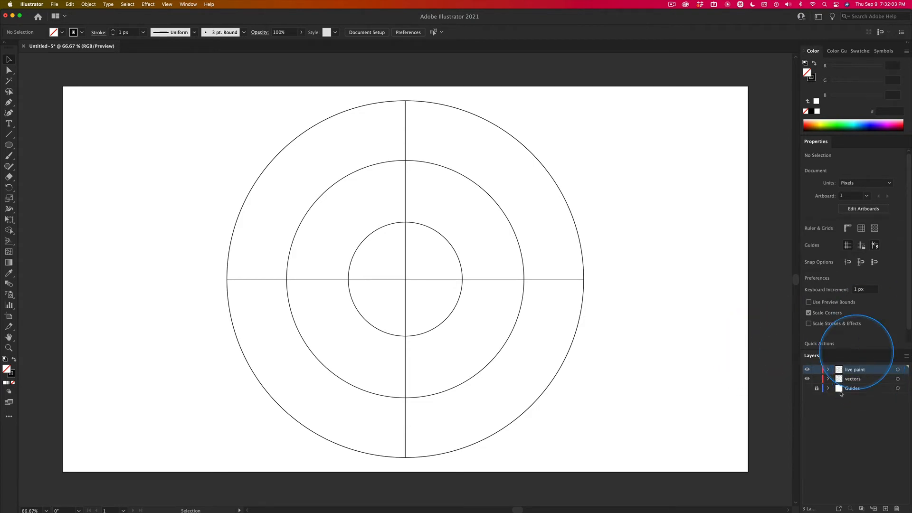
- Hide the vectors layer and select all artwork on the live paint layer
click(817, 379)
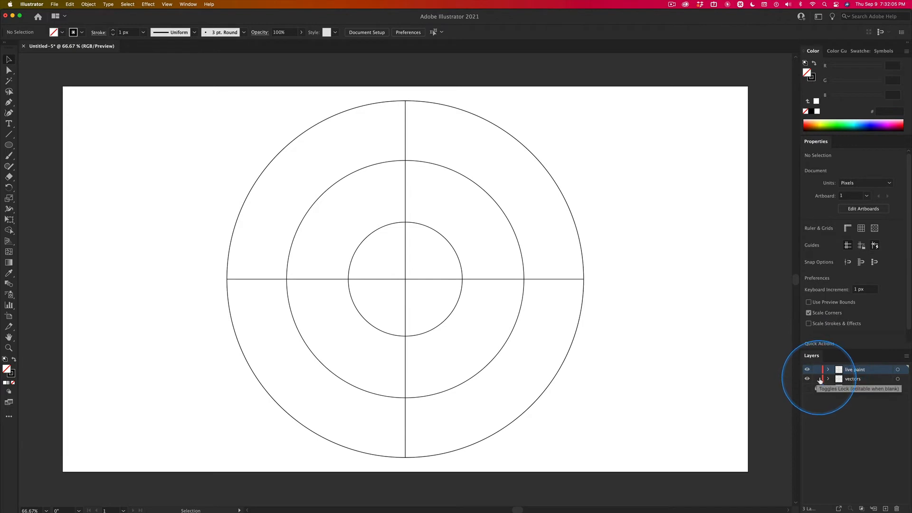
click(807, 379)
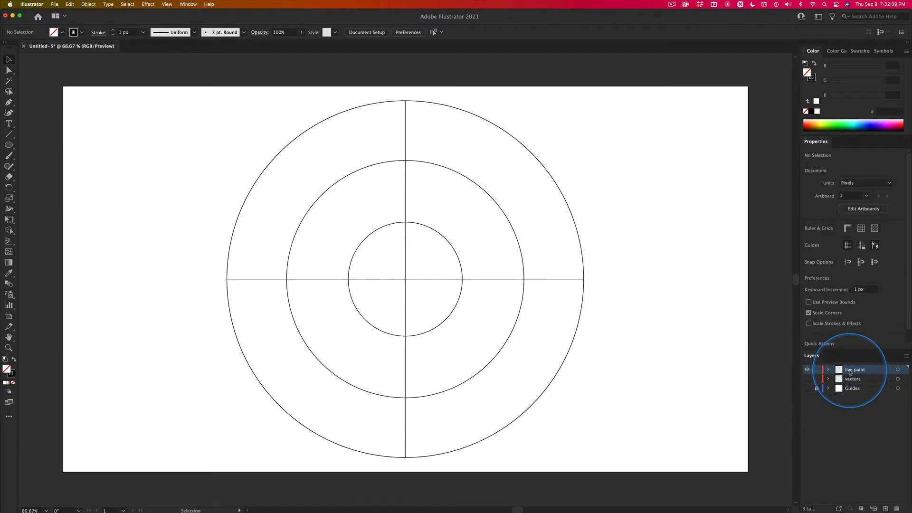
click(898, 371)
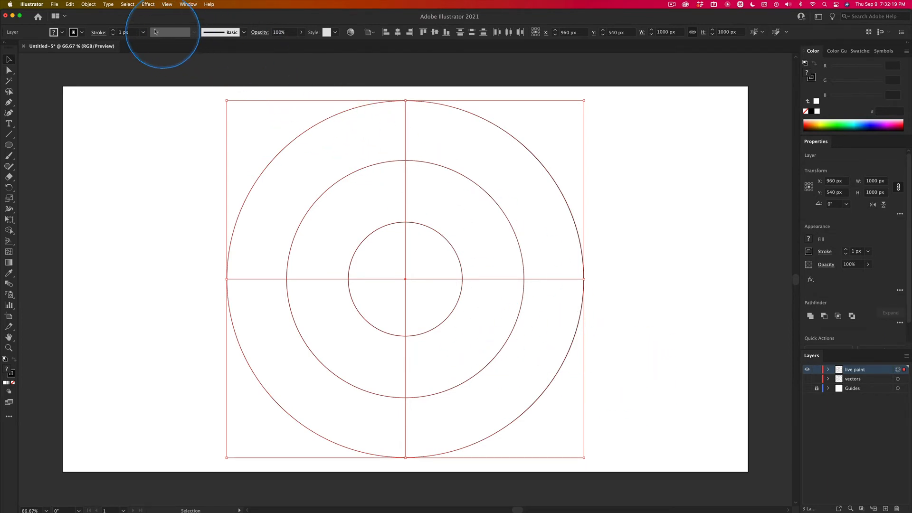
- Examine the Live Paint gap options and the gap sizes at which paint can stop
click(89, 5)
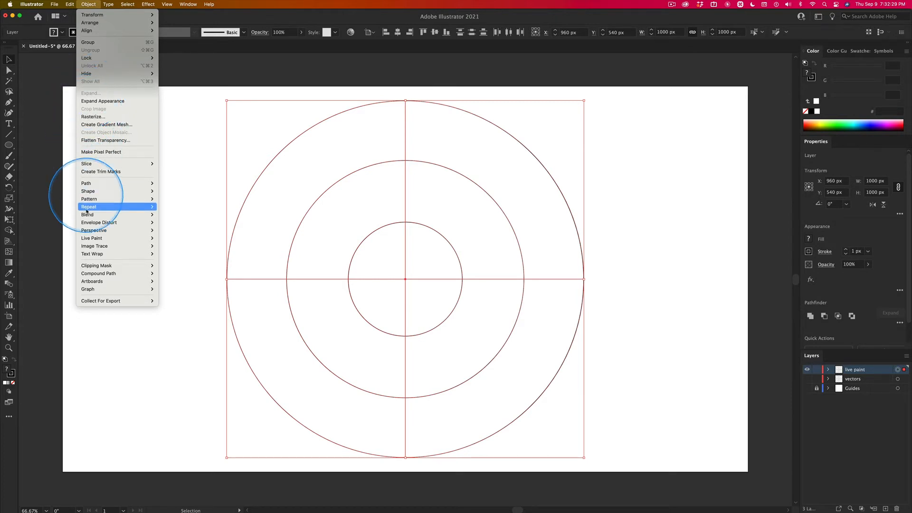
mouse_move(94, 239)
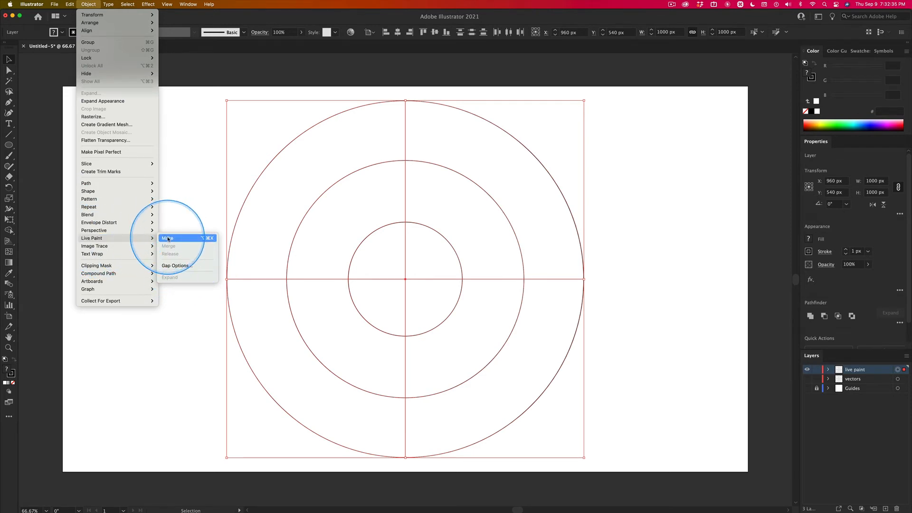
click(177, 267)
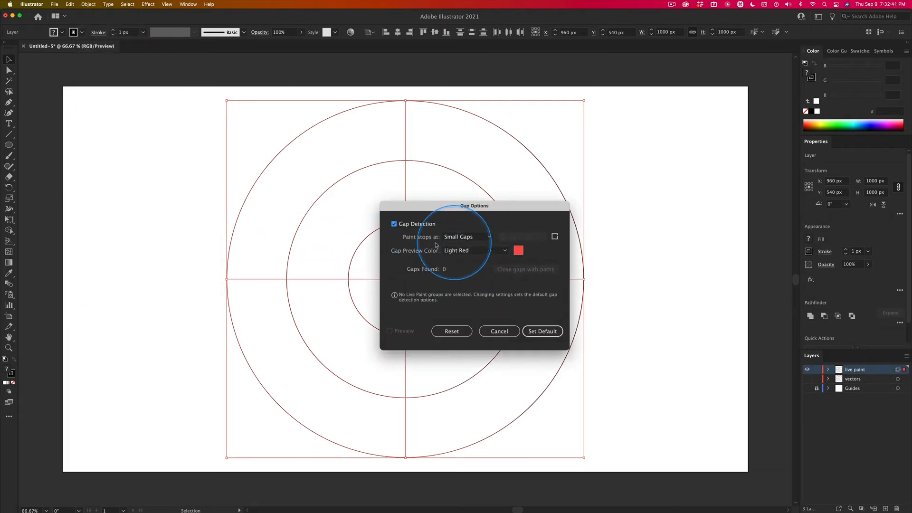
click(459, 236)
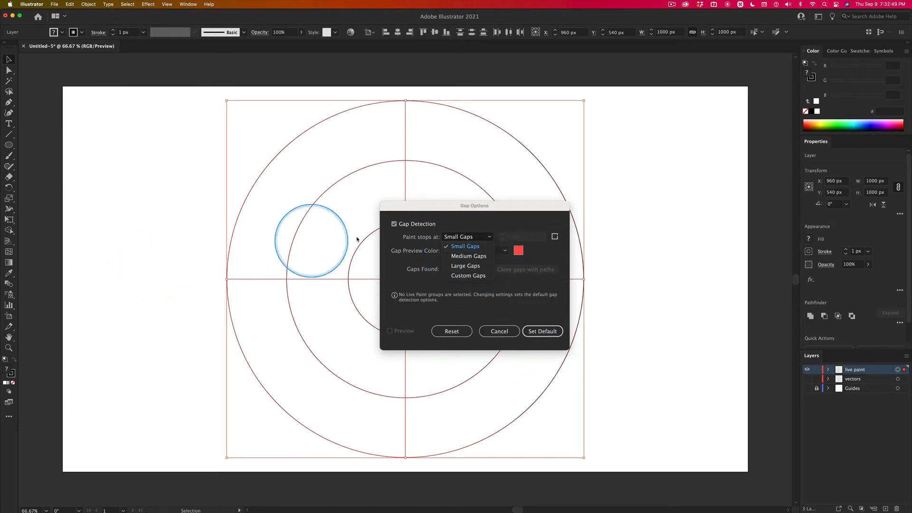
click(499, 332)
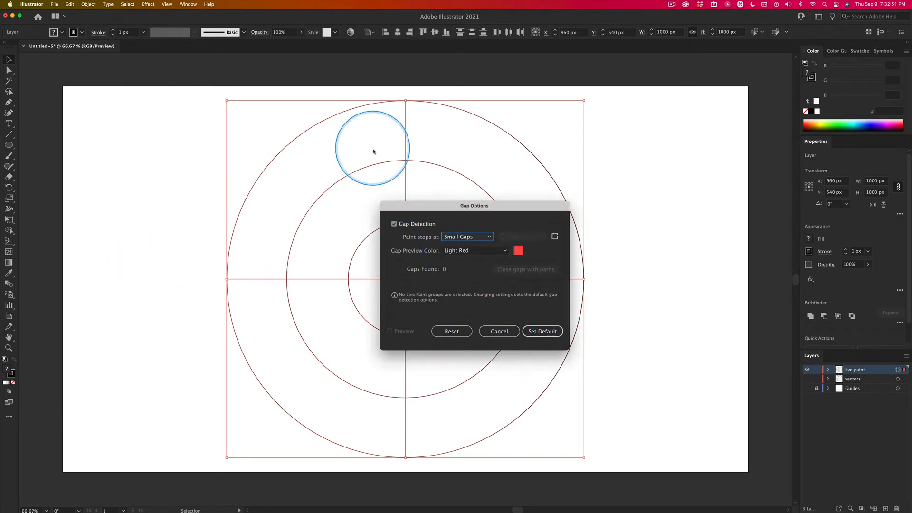
click(499, 332)
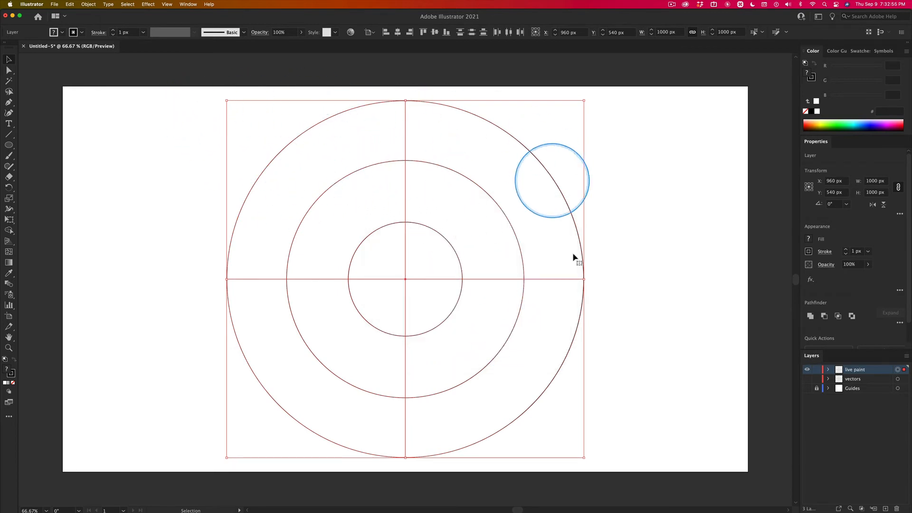
- Convert the selected circles and lines into a Live Paint group, accept the appearance warning and deselect the artwork
click(87, 5)
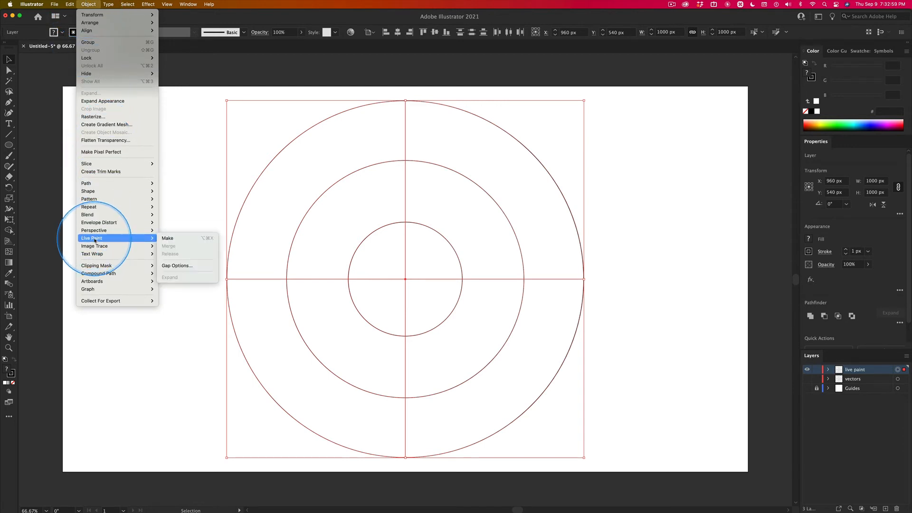
click(206, 240)
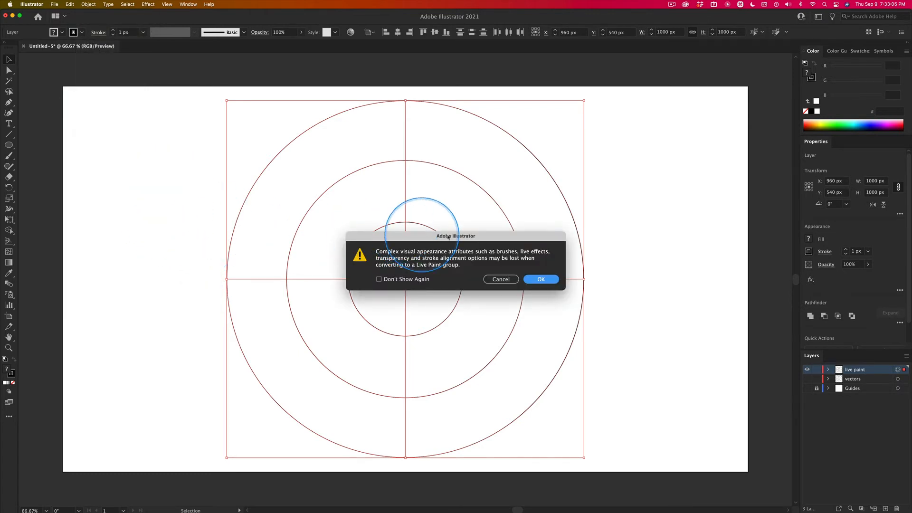
drag(438, 239, 206, 150)
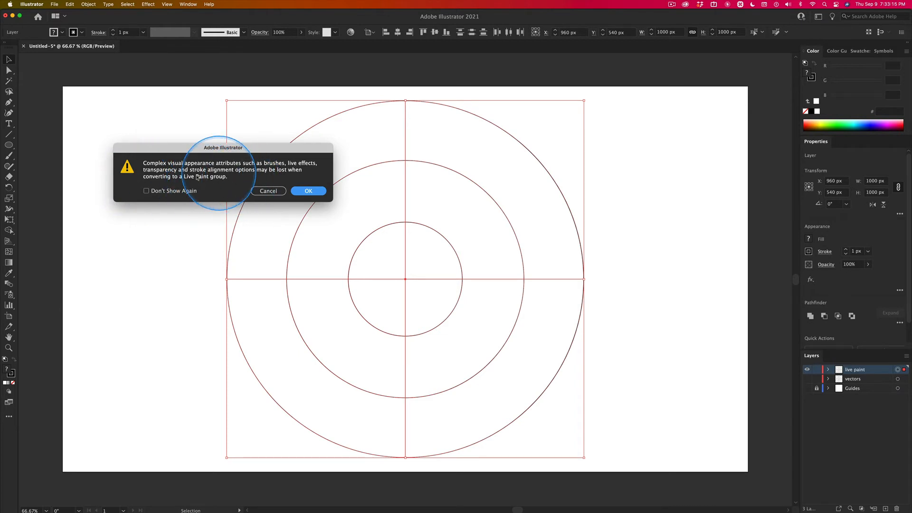
click(308, 190)
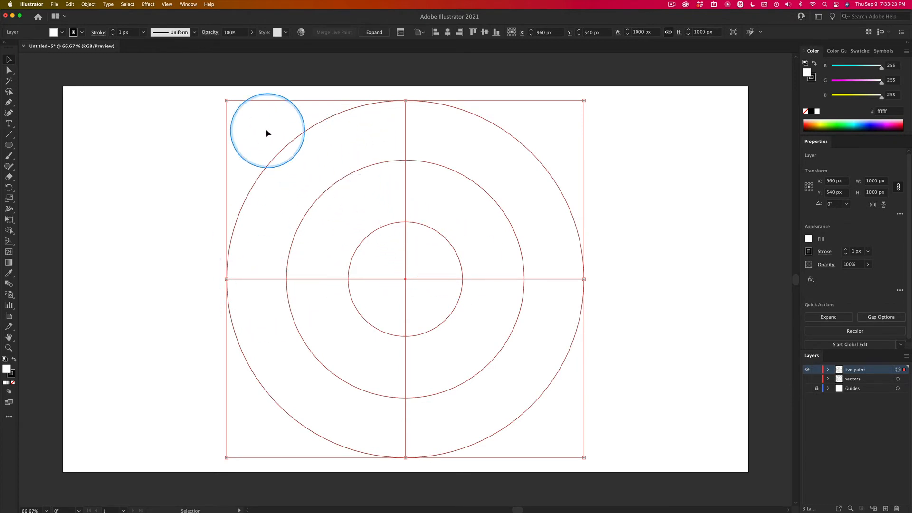
key(ctrl)
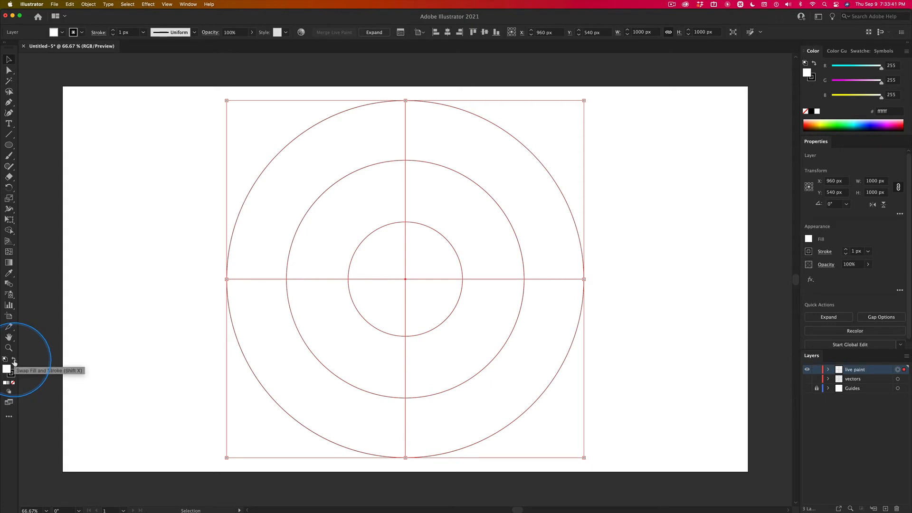
click(156, 337)
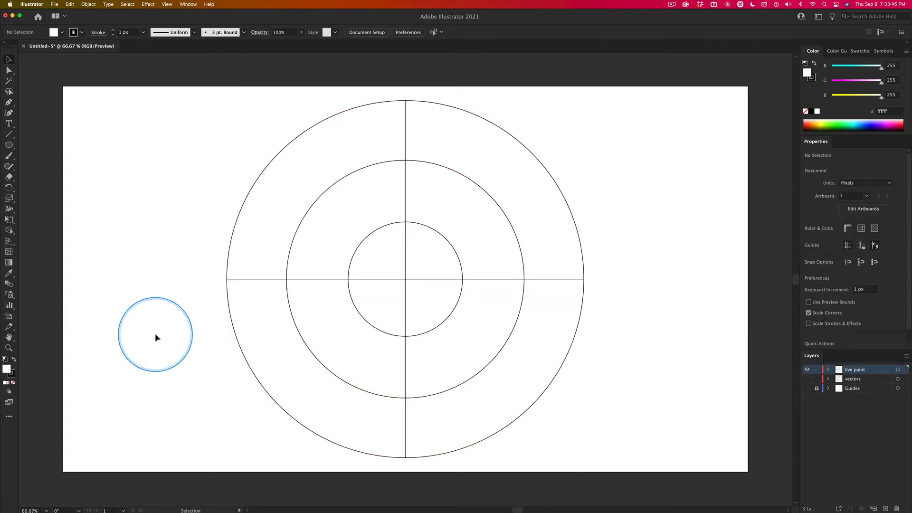
- Activate the Live Paint Bucket and swap the fill and stroke colours so the fill is black
click(10, 231)
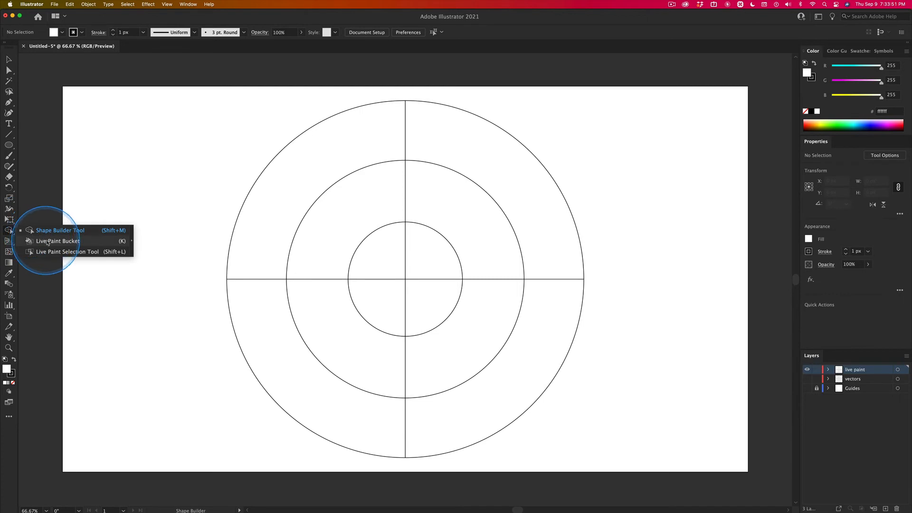
click(48, 242)
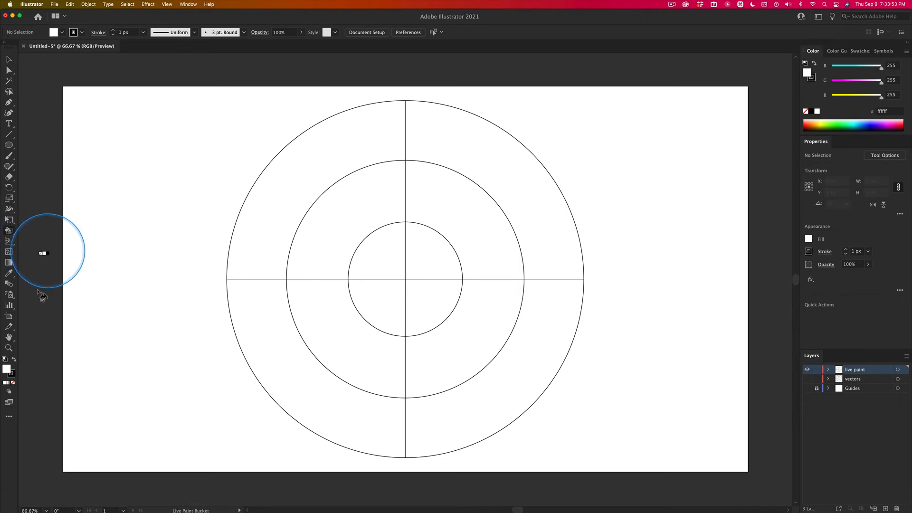
click(14, 360)
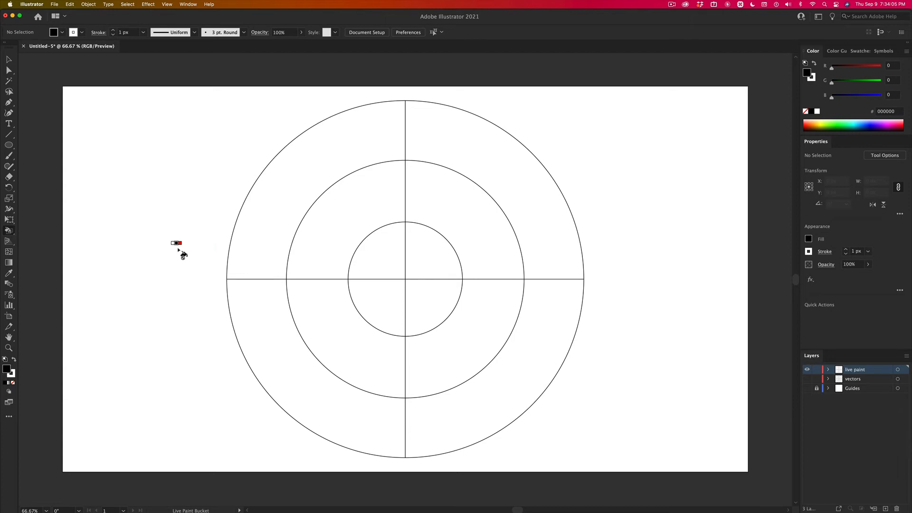
- Cycle the Live Paint Bucket's fill through the swatches as far as dark red and back to black
key(Right)
key(Right)
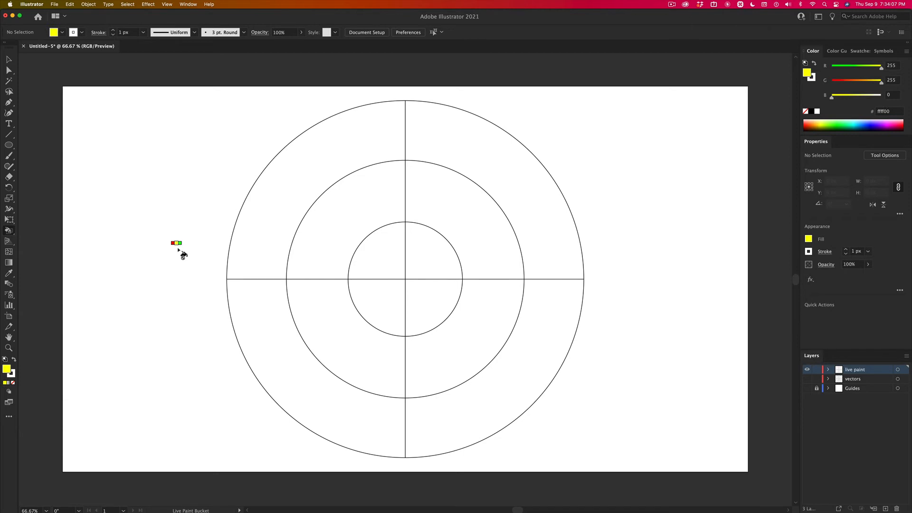
key(Right)
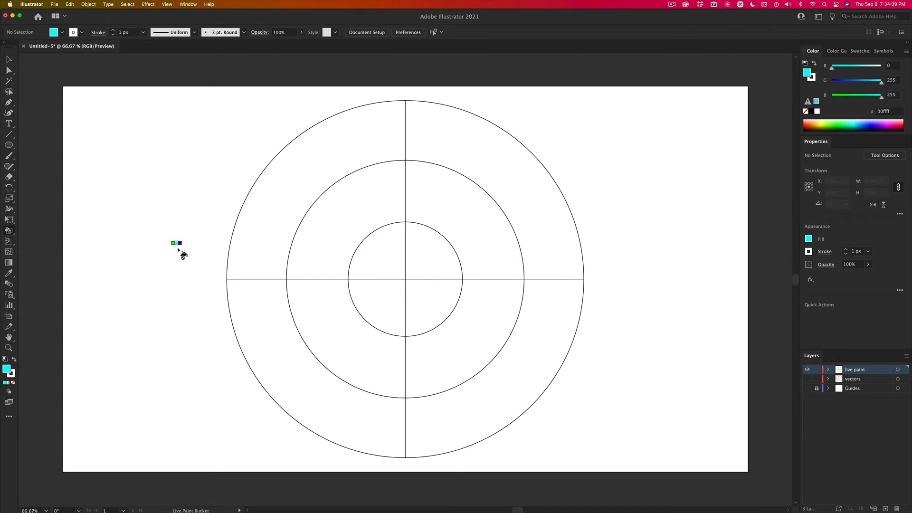
key(Right)
key(Right)
key(Right)
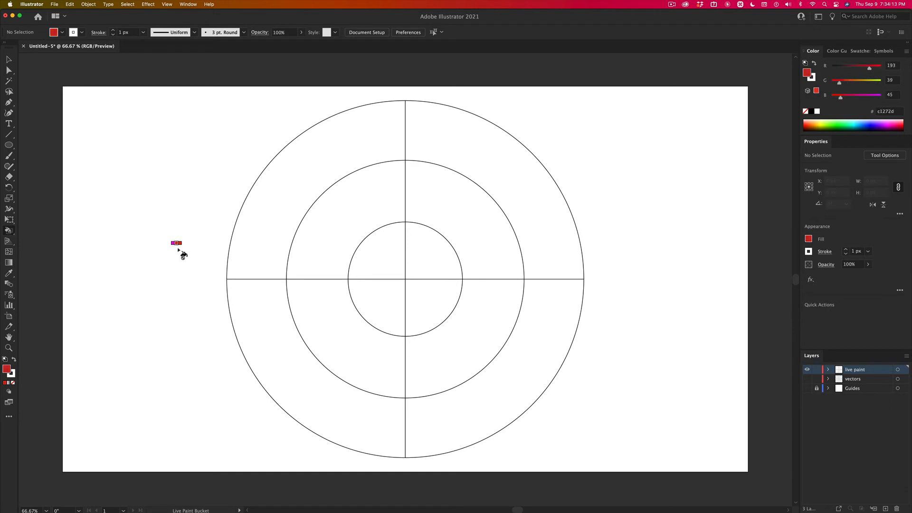
key(Left)
key(Left)
key(Left)
key(Left)
key(Left)
key(Left)
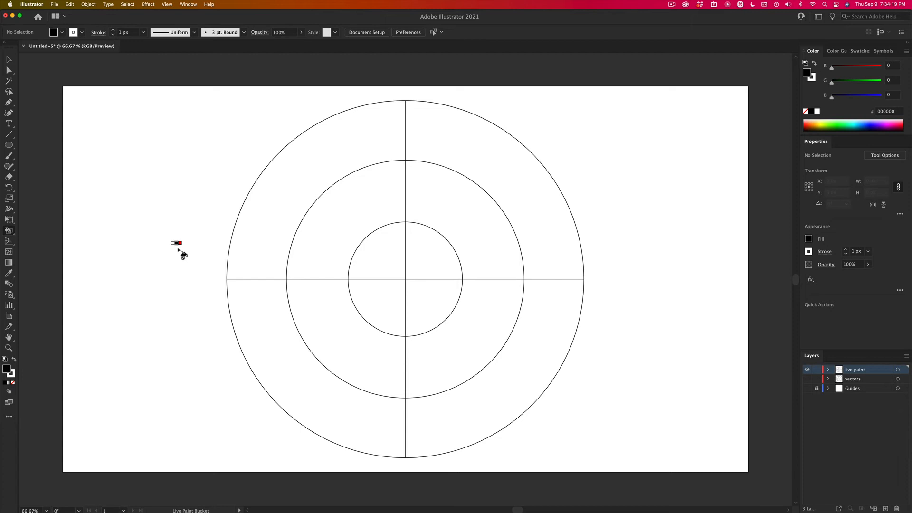
- Set the stroke to none and the Live Paint Bucket's fill to black
click(11, 376)
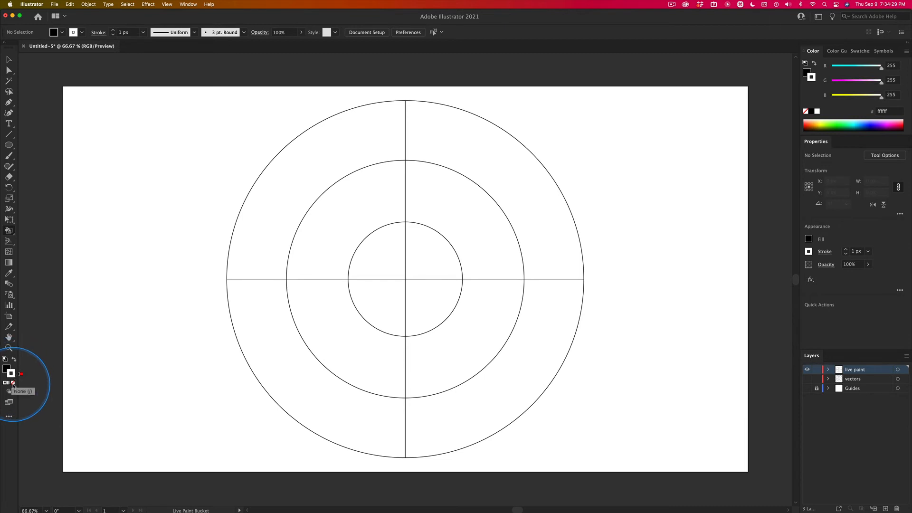
click(14, 383)
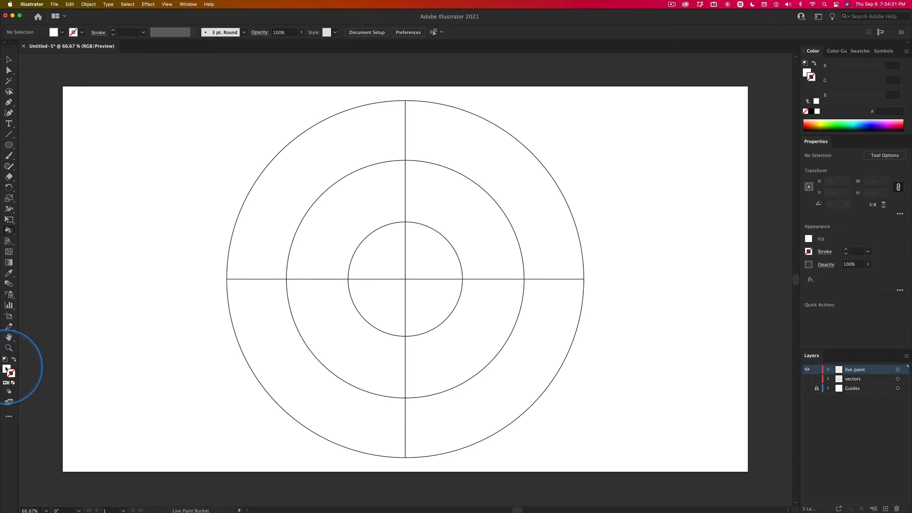
click(7, 368)
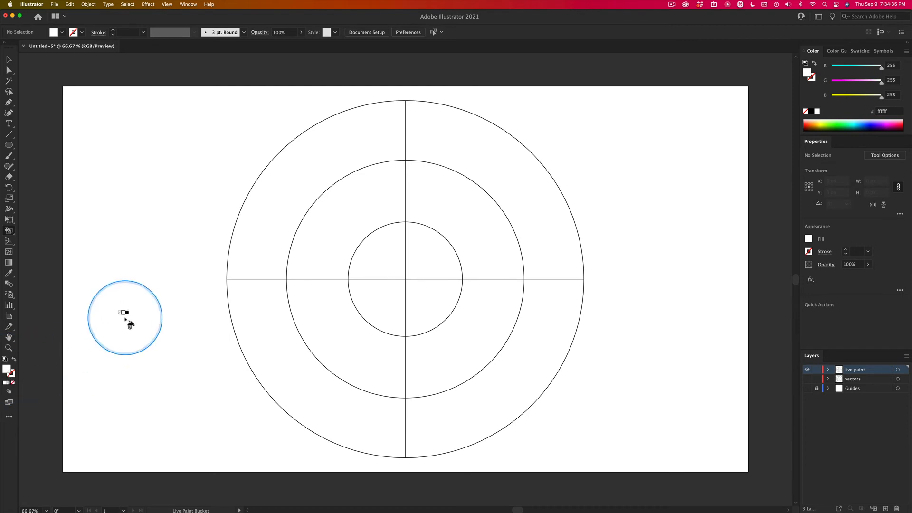
key(Right)
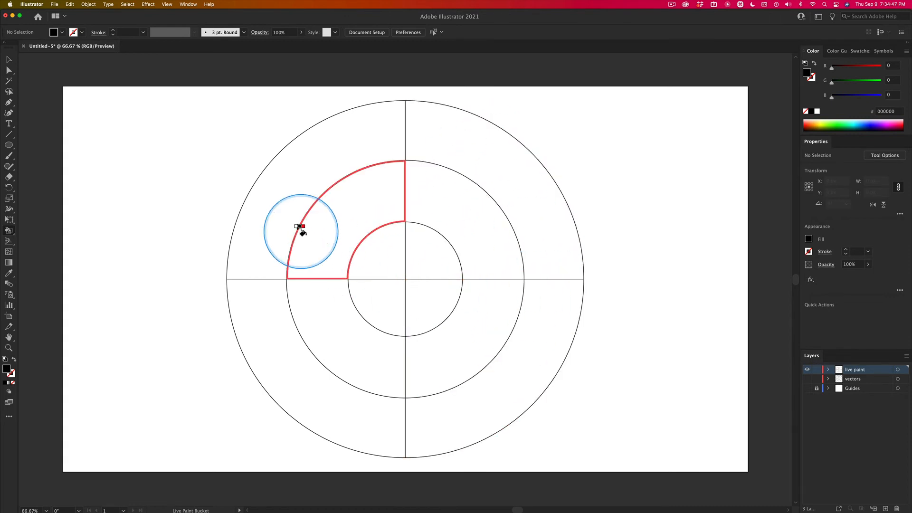
- Fill the outer and inner upper-left and lower-right sections and the middle upper-right and lower-left sections black, forming a checkered pattern
click(287, 175)
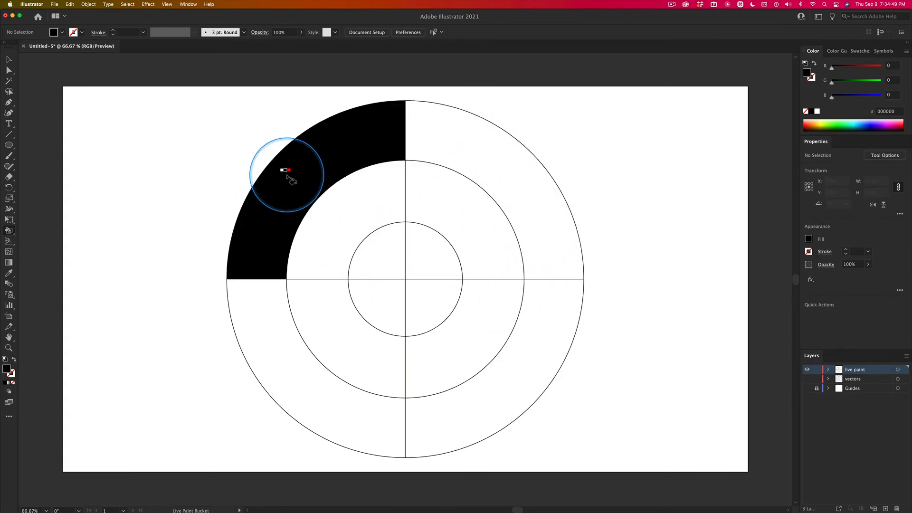
click(388, 254)
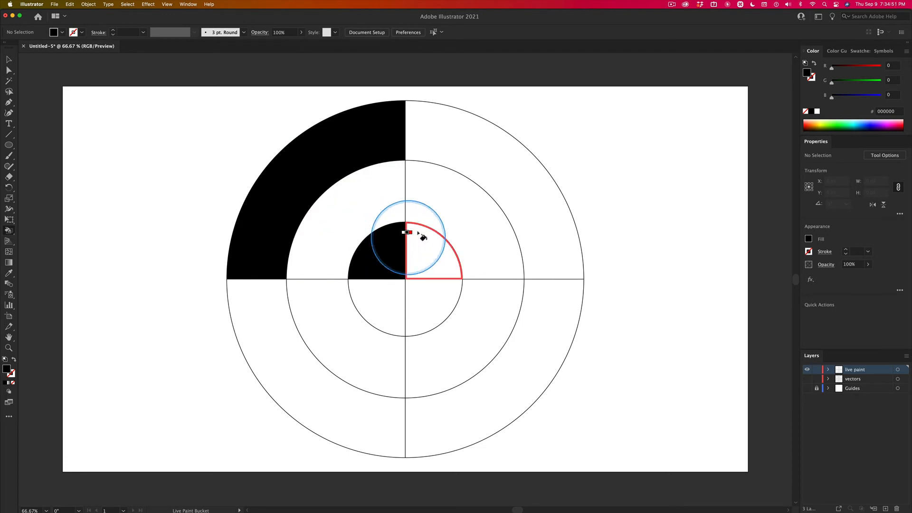
click(447, 208)
click(526, 338)
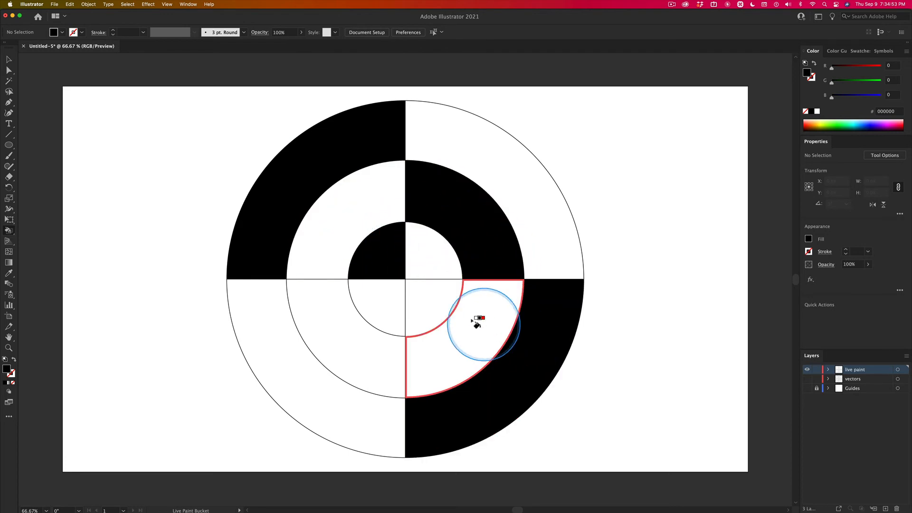
click(421, 306)
click(344, 328)
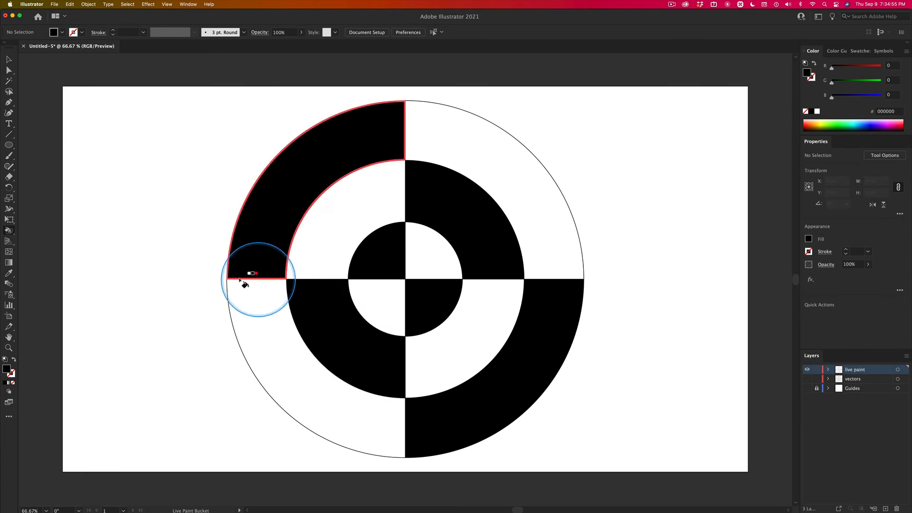
click(9, 59)
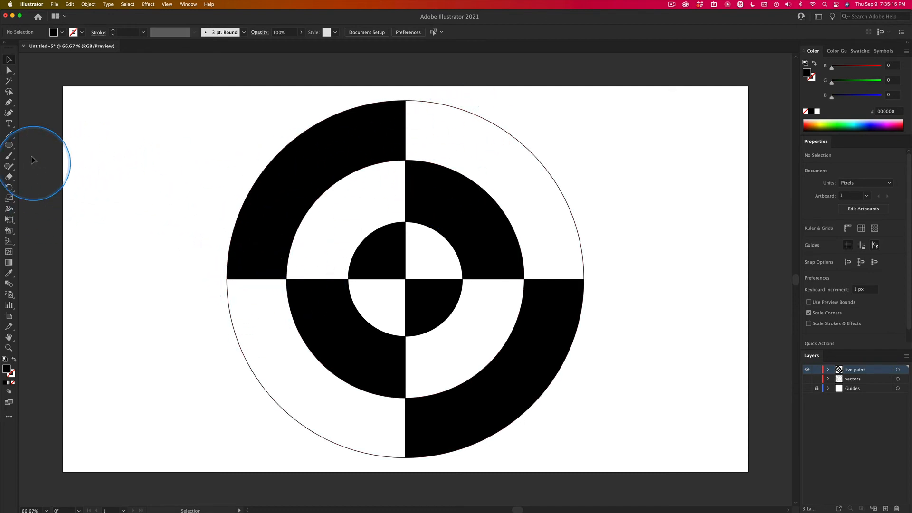
- Draw a diagonal line about 198 px wide and 265 px tall in the empty area left of the circles, and select it
click(9, 134)
drag(195, 149, 125, 243)
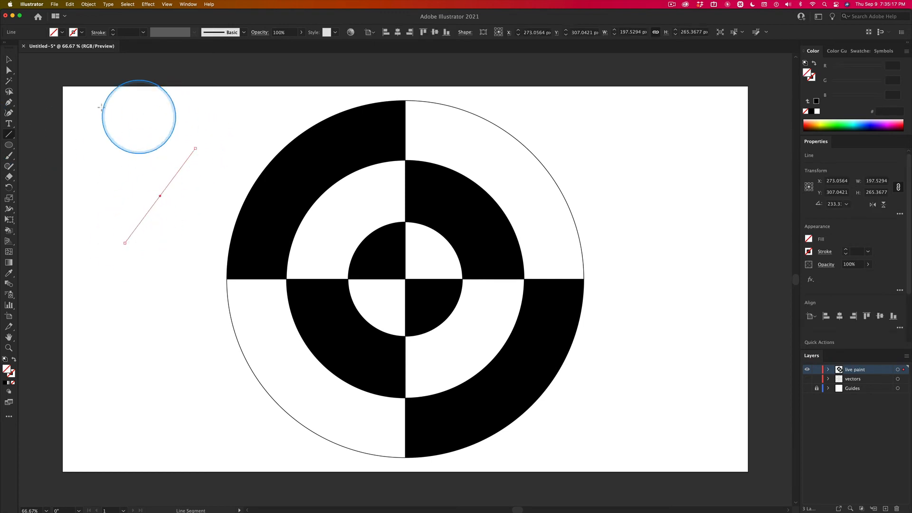
click(9, 60)
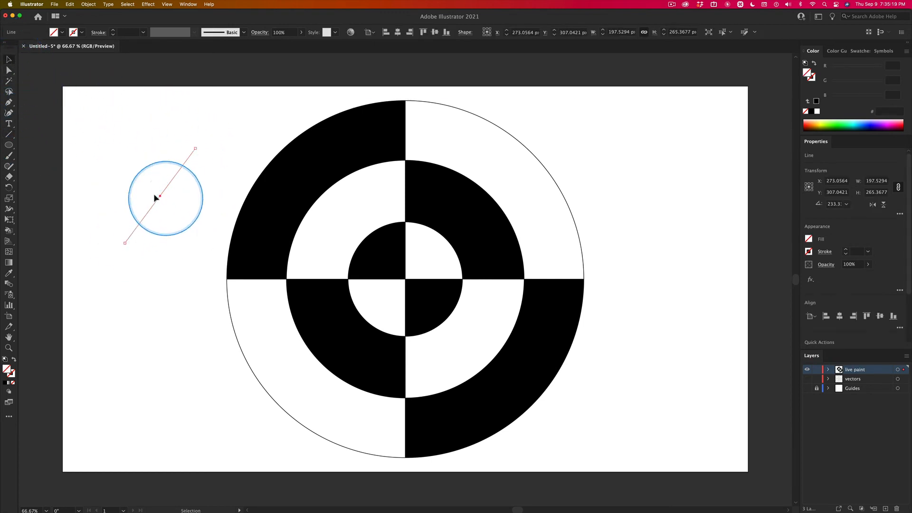
click(112, 192)
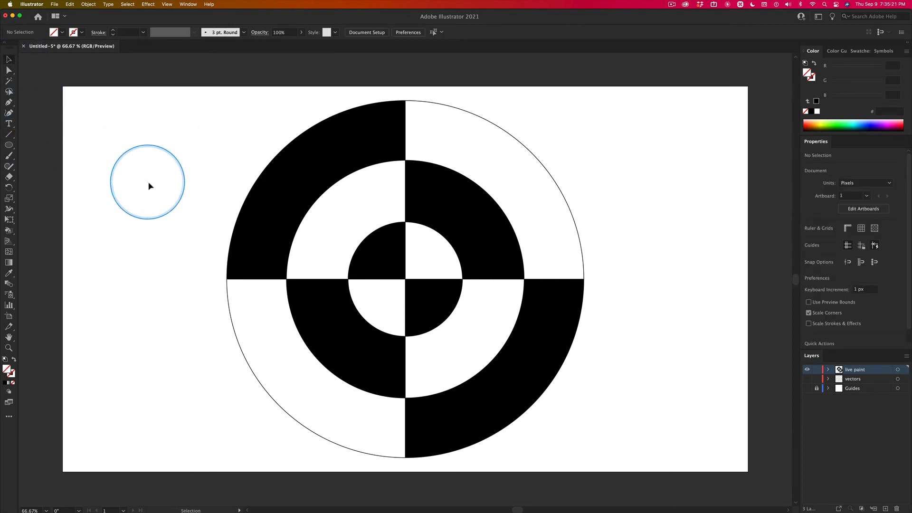
click(163, 194)
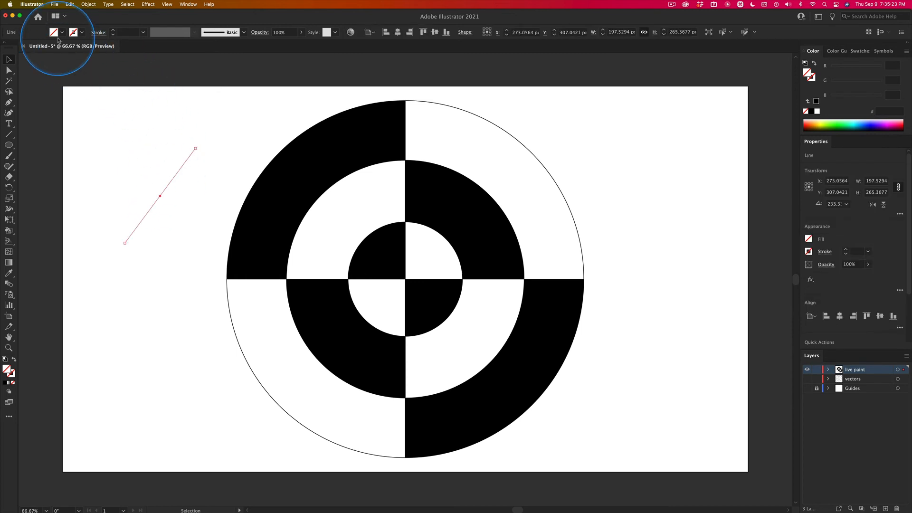
- Set the stroke of the diagonal line beside the circles to black and deselect it
click(82, 33)
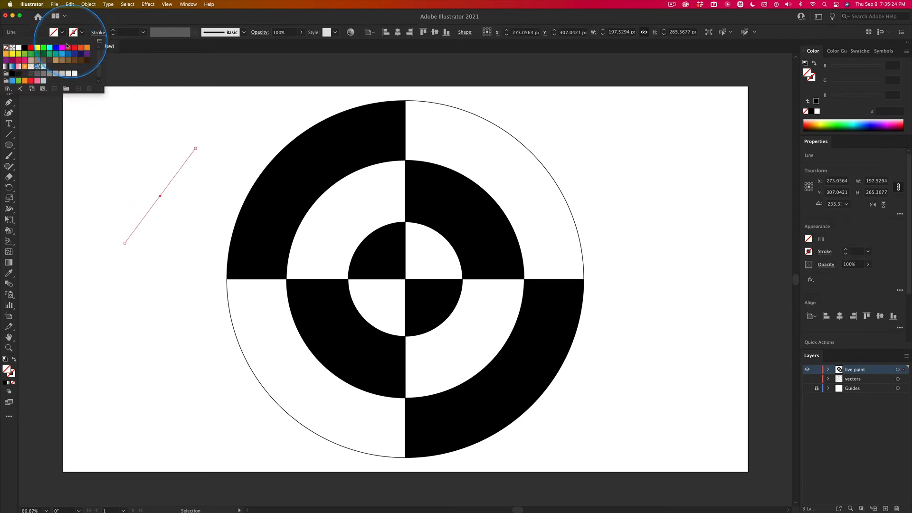
click(26, 48)
click(86, 119)
click(195, 166)
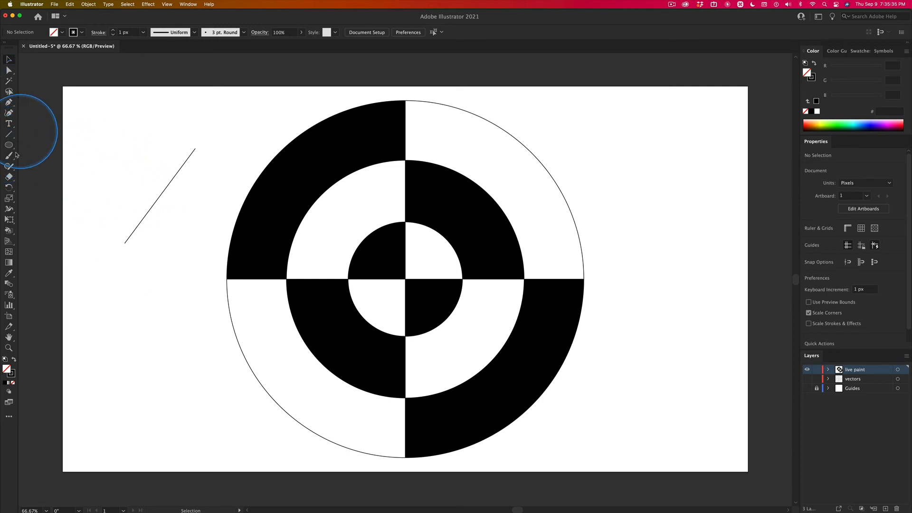
- Complete a triangle from the diagonal's two ends with lines about 226 by 98 px and about 29 by 167 px
click(9, 134)
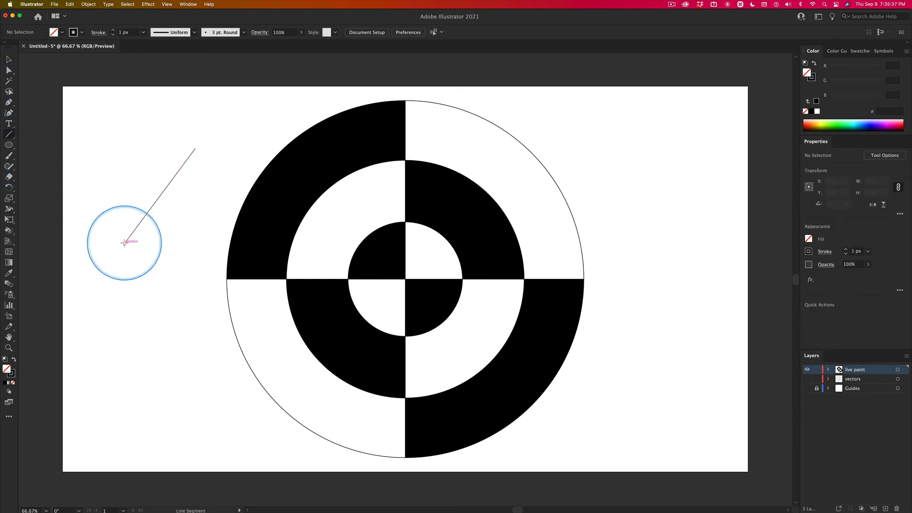
mouse_move(124, 242)
mouse_down()
mouse_move(191, 213)
mouse_move(193, 163)
mouse_move(206, 208)
mouse_up()
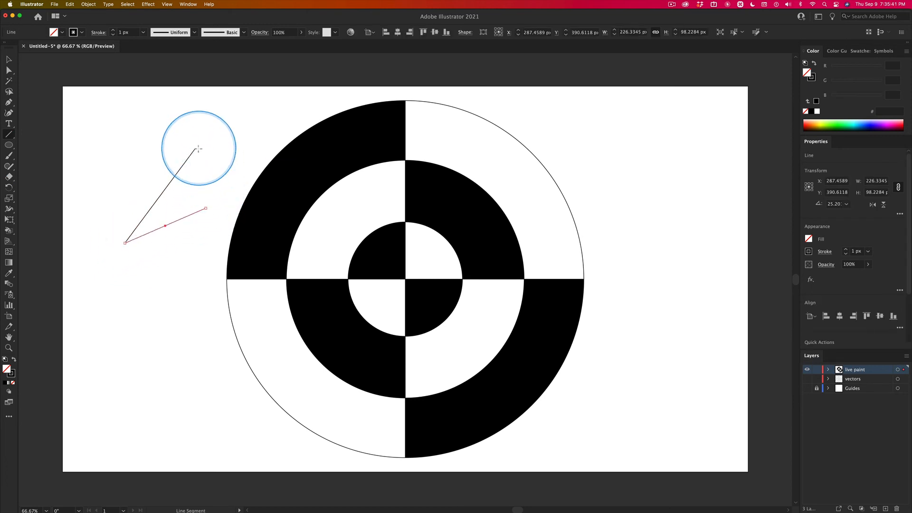
drag(195, 149, 205, 208)
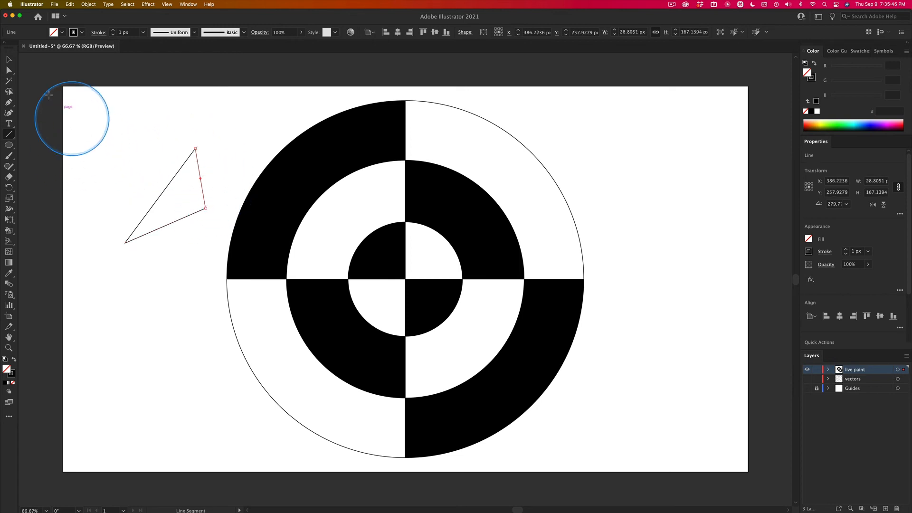
- Select the diagonal and the short upper line of the triangle and try to fill them by swapping fill and stroke
click(9, 60)
drag(148, 136, 225, 184)
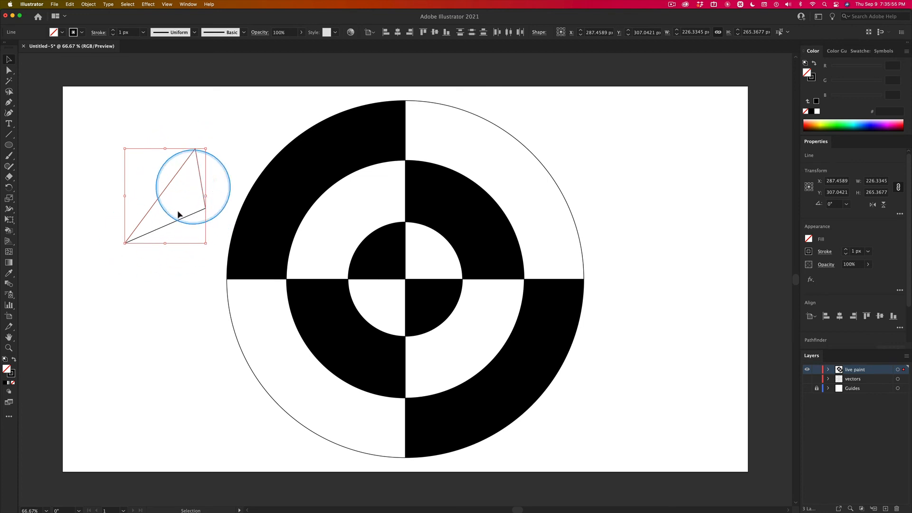
click(14, 361)
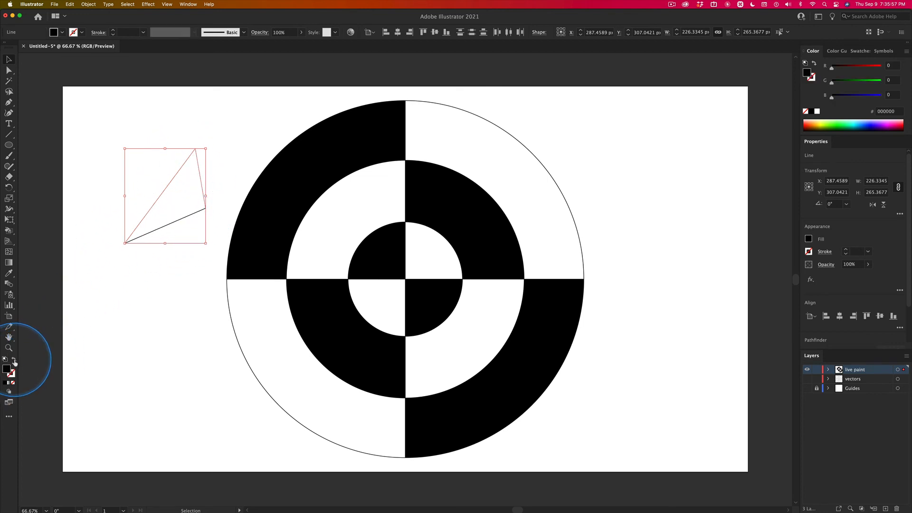
click(160, 304)
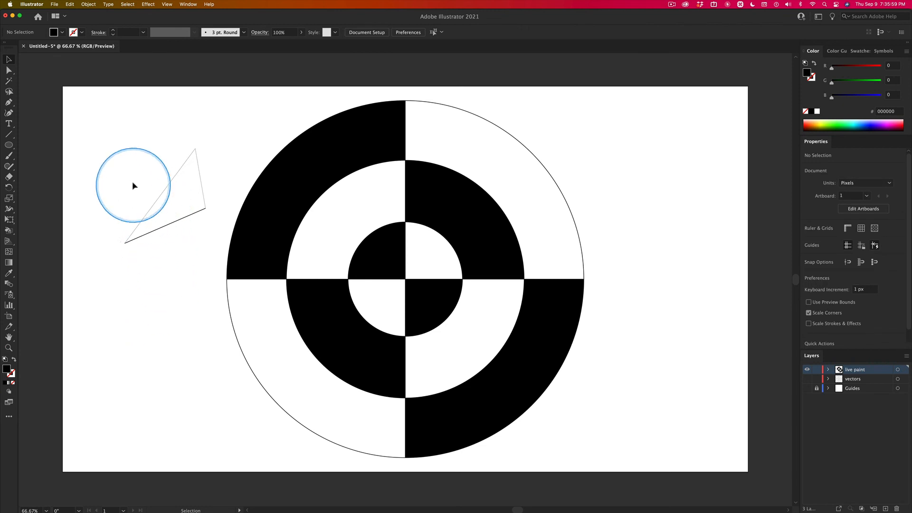
- Select all three lines of the triangle and make them into a Live Paint group
click(207, 216)
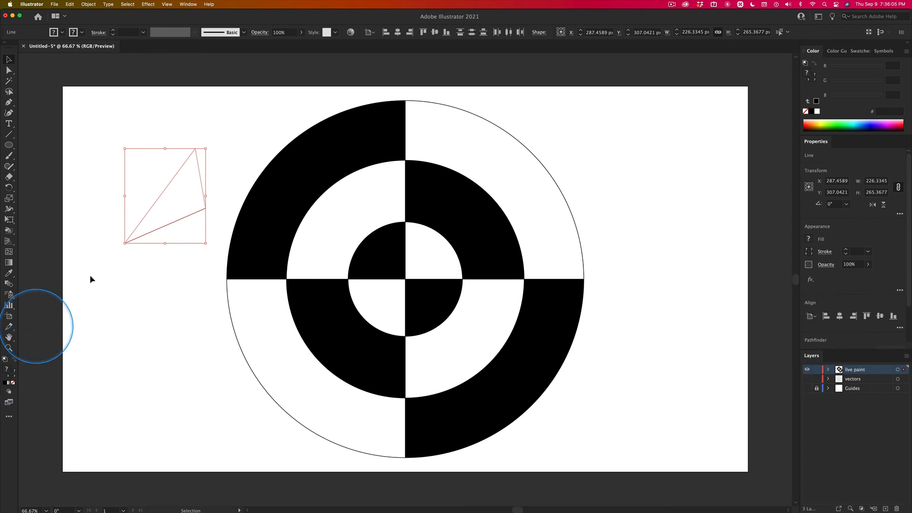
click(142, 138)
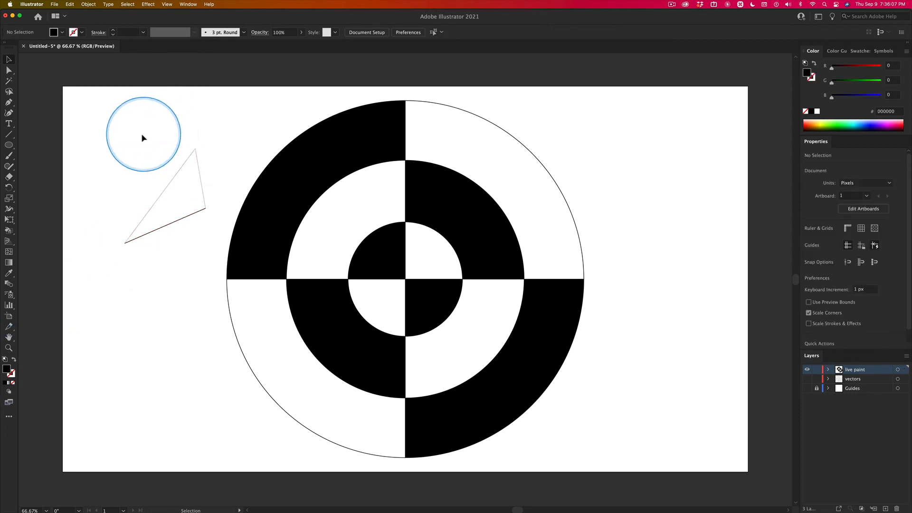
drag(140, 136, 204, 181)
drag(202, 247, 209, 224)
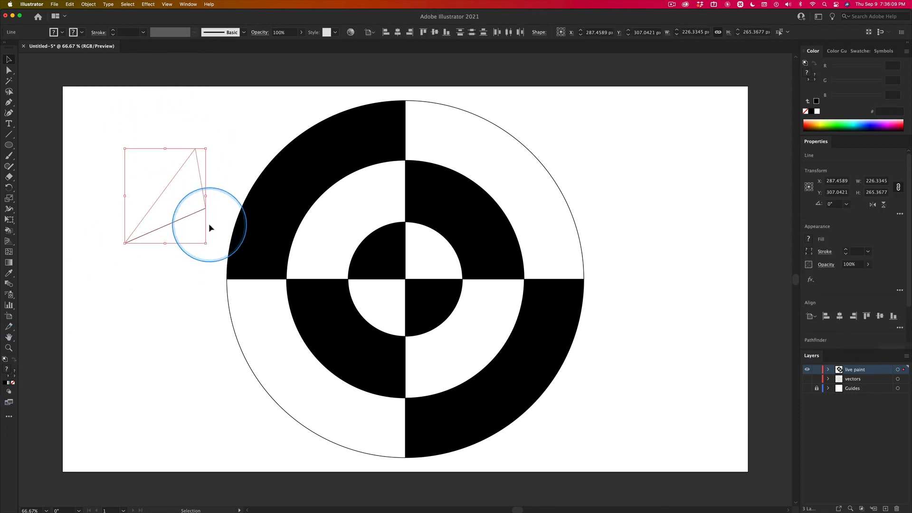
key(alt+super)
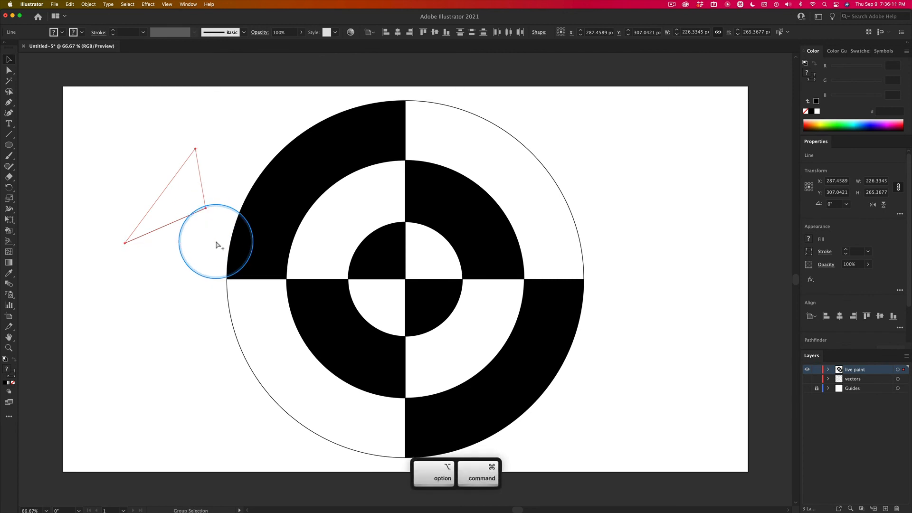
key(alt+super+x)
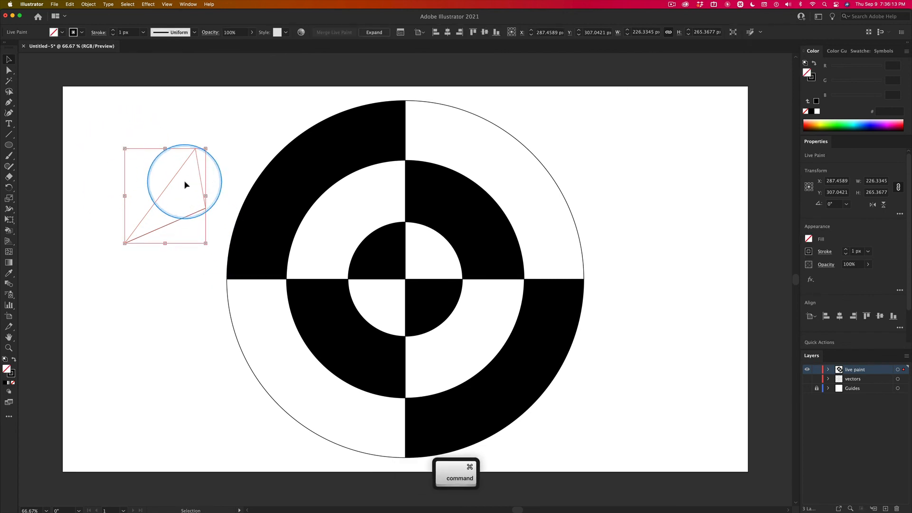
- Fill the triangle with black and no stroke using the Live Paint Bucket, and deselect it
click(9, 230)
click(13, 360)
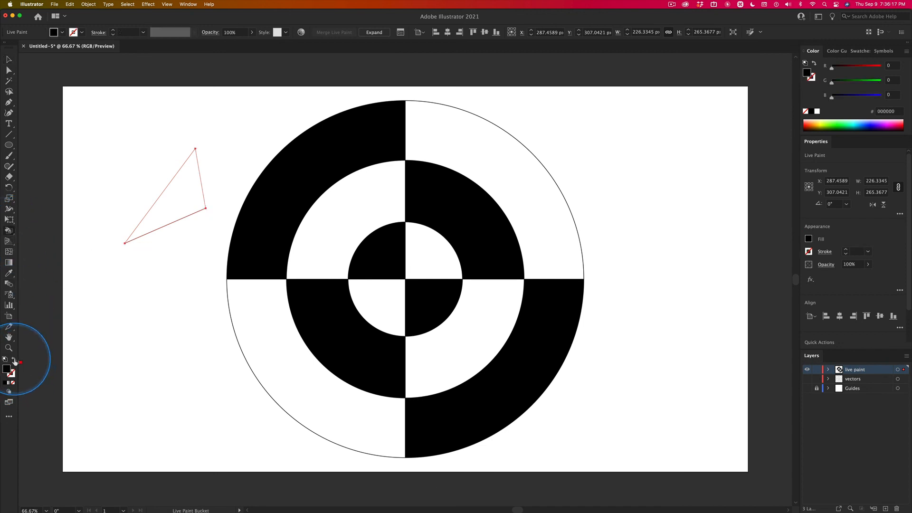
click(172, 199)
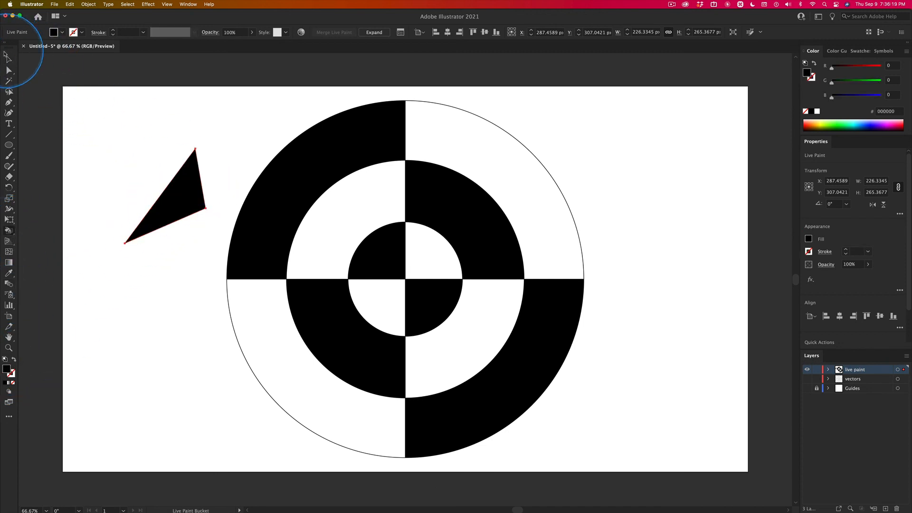
click(9, 59)
click(185, 140)
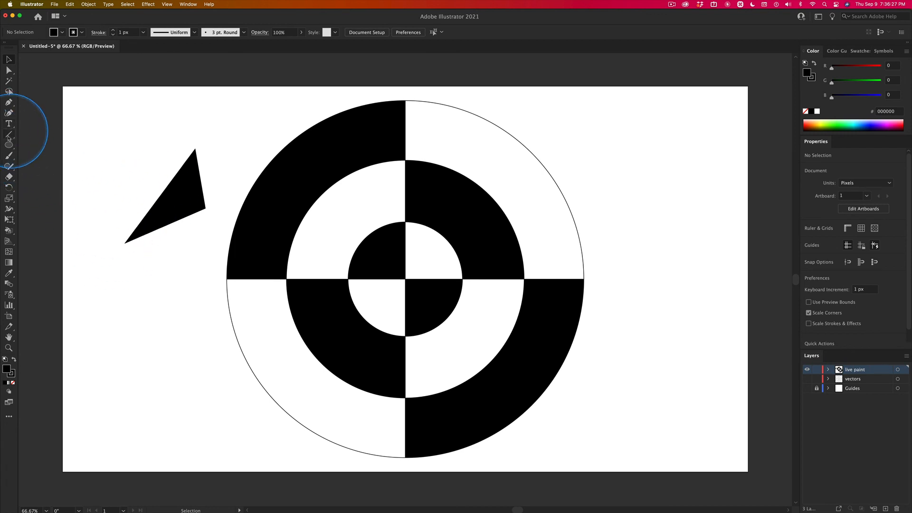
- Draw a closed triangle about 146 by 176 px with the Pen tool near the artboard's upper-left corner, black fill and no stroke
click(9, 103)
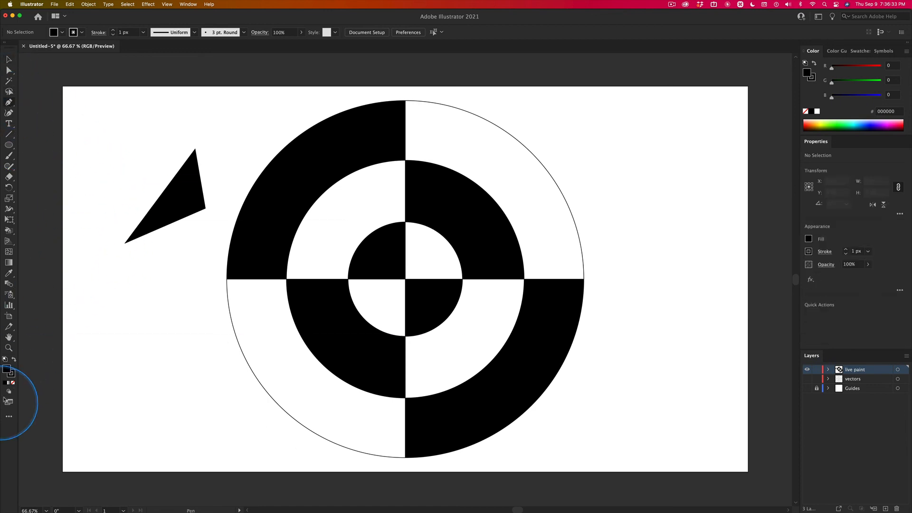
click(13, 383)
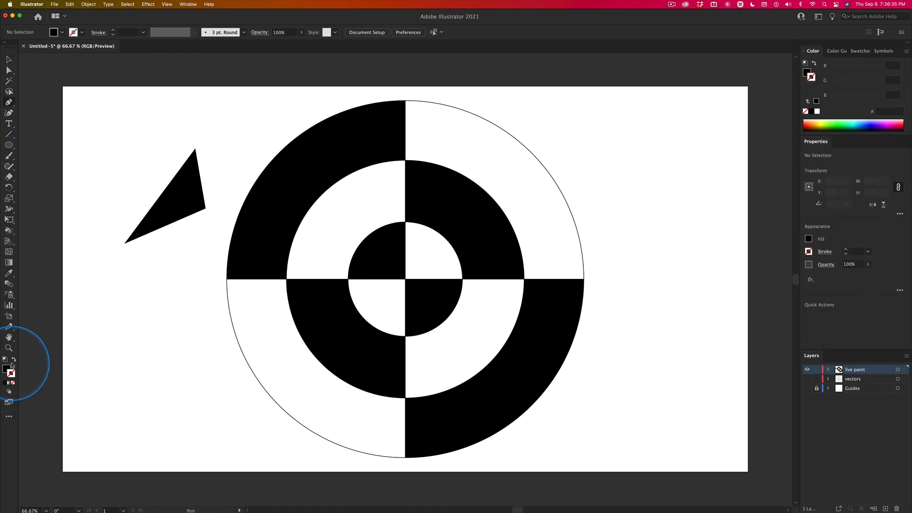
click(82, 153)
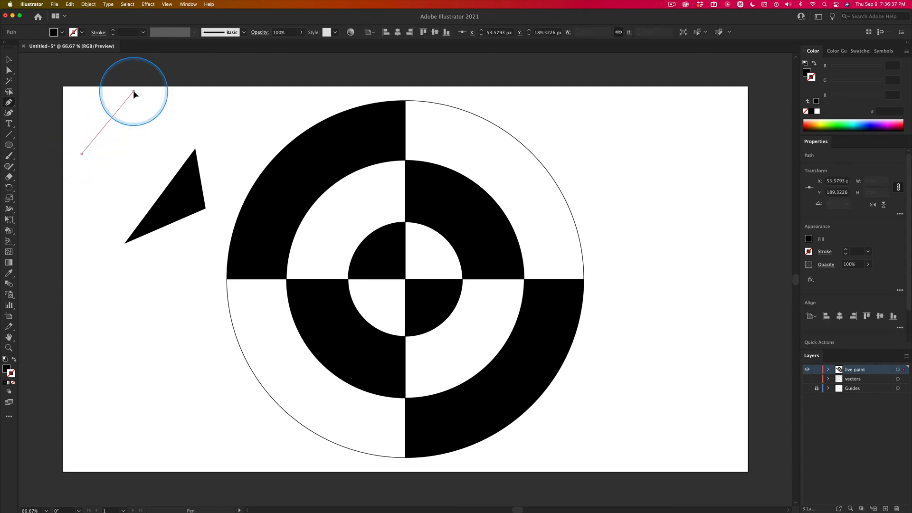
click(134, 90)
click(131, 146)
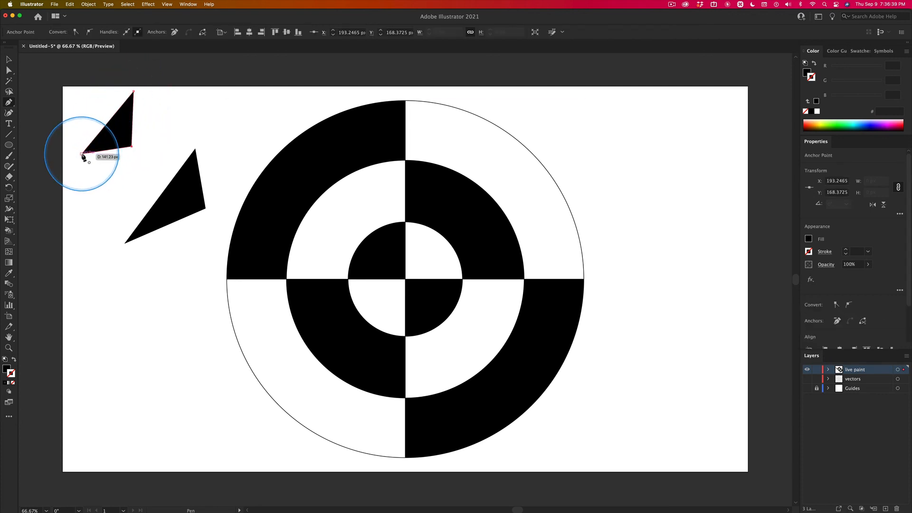
click(82, 154)
- Move the pen-drawn triangle down slightly and delete both triangles beside the circles
click(9, 59)
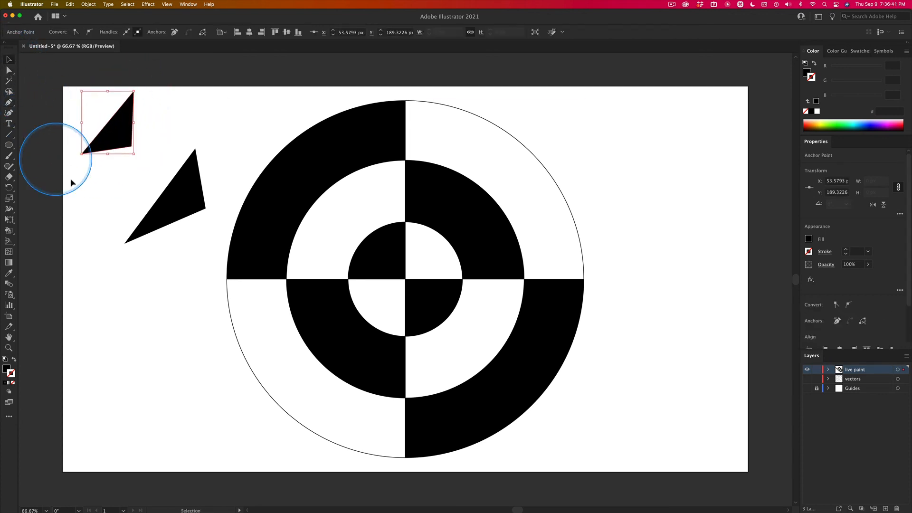
drag(118, 143, 119, 178)
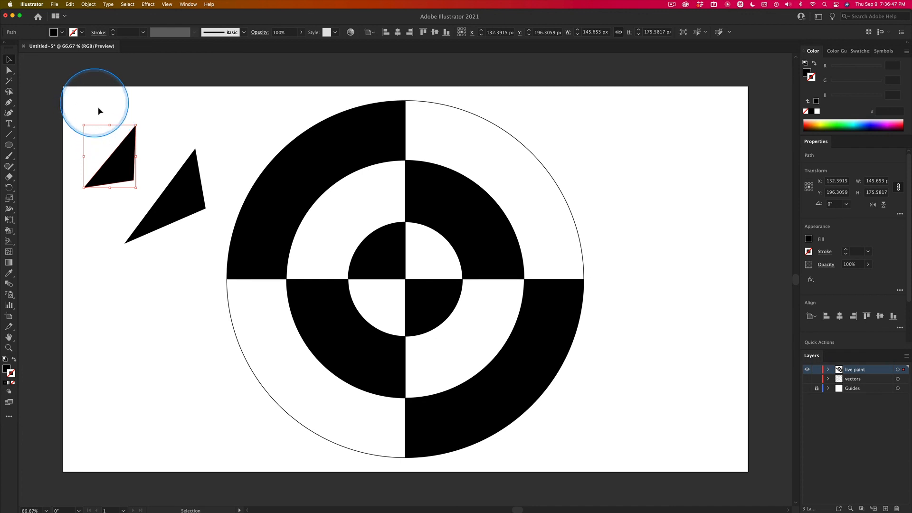
drag(98, 106, 193, 216)
key(Delete)
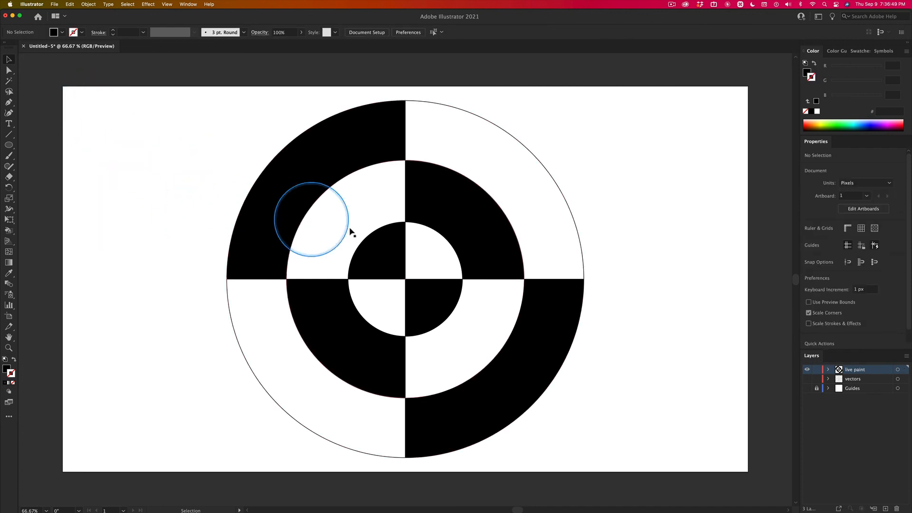